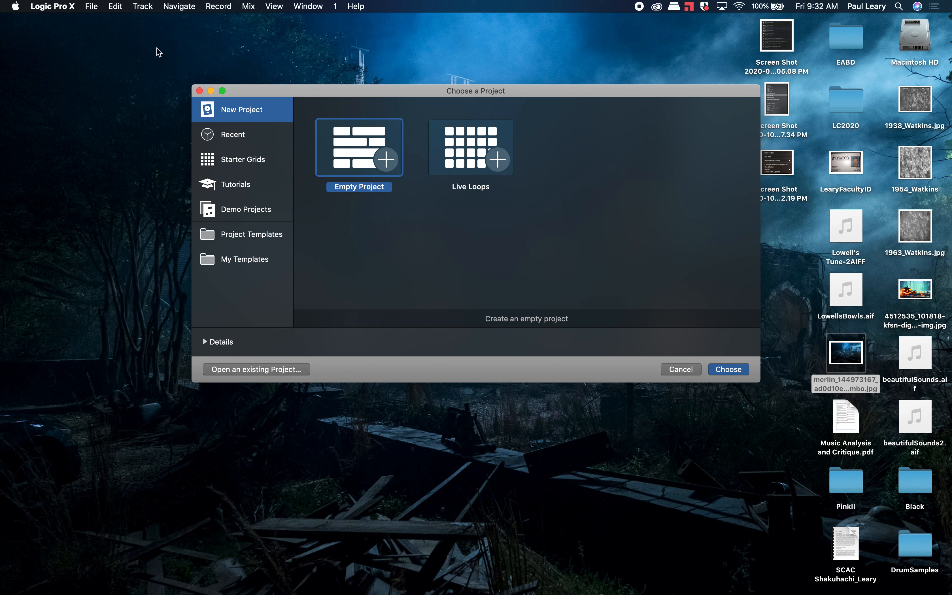
pyautogui.click(91, 7)
pyautogui.moveTo(59, 7)
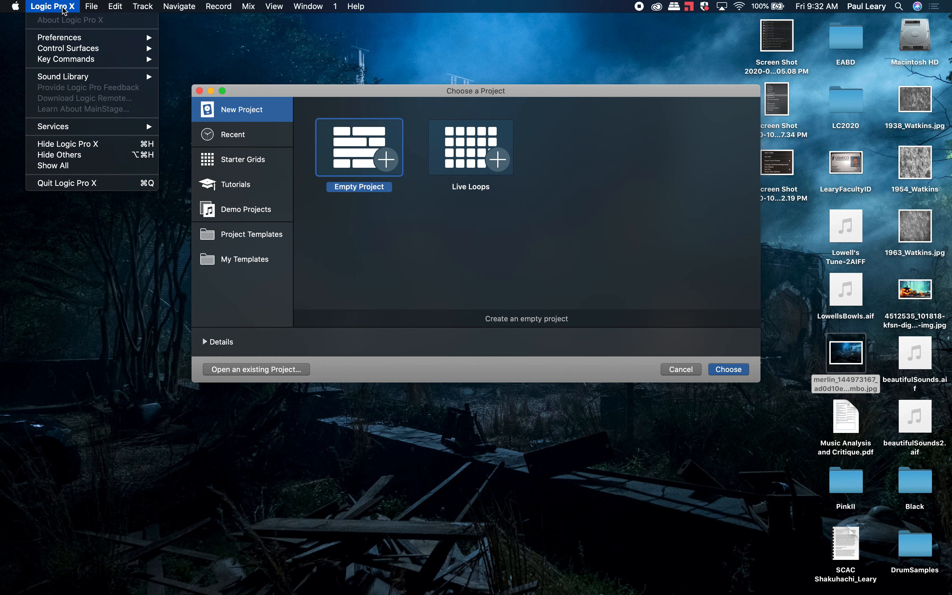
pyautogui.moveTo(62, 40)
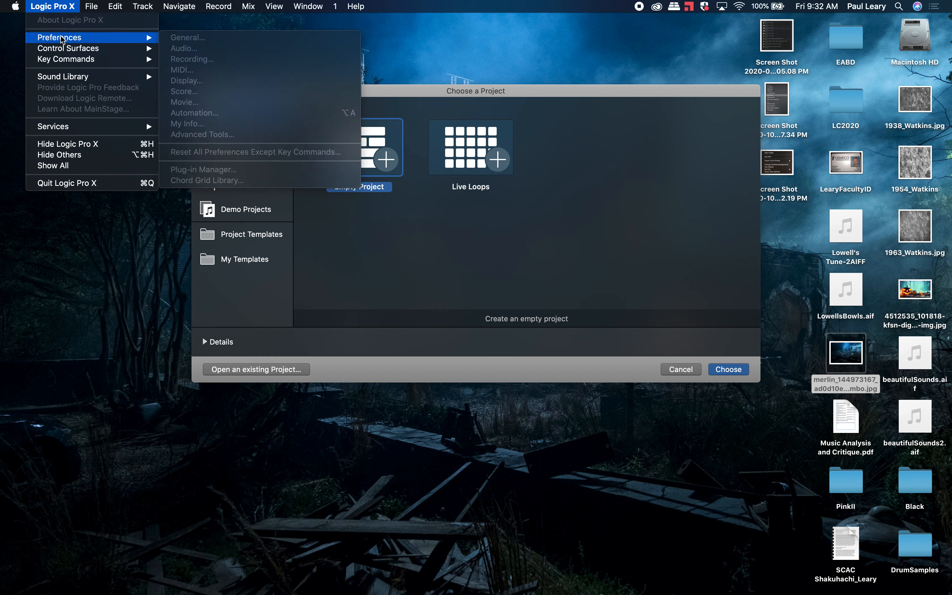
pyautogui.click(59, 2)
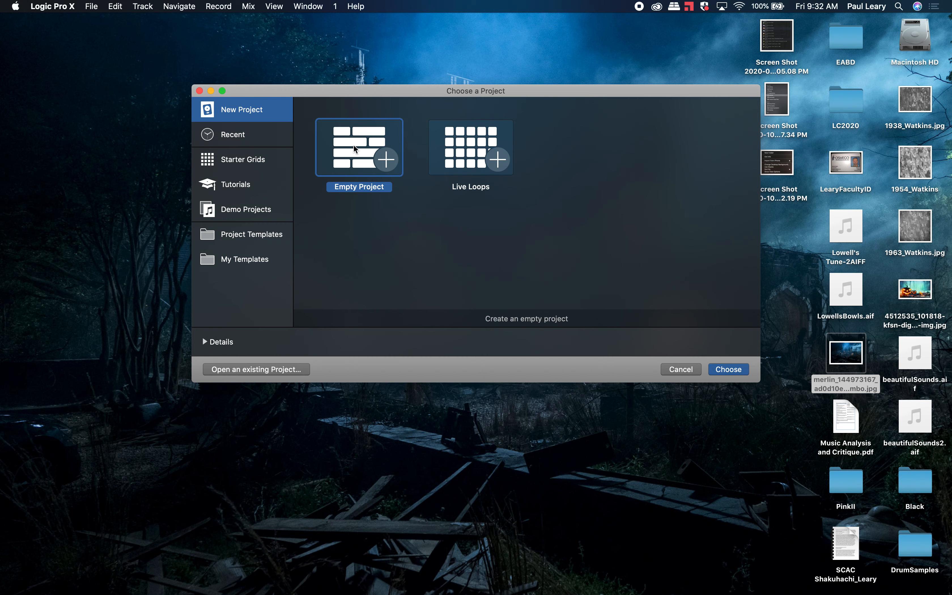
# Create an empty project with one audio track, using no input and Output 1 + 2.
pyautogui.click(732, 369)
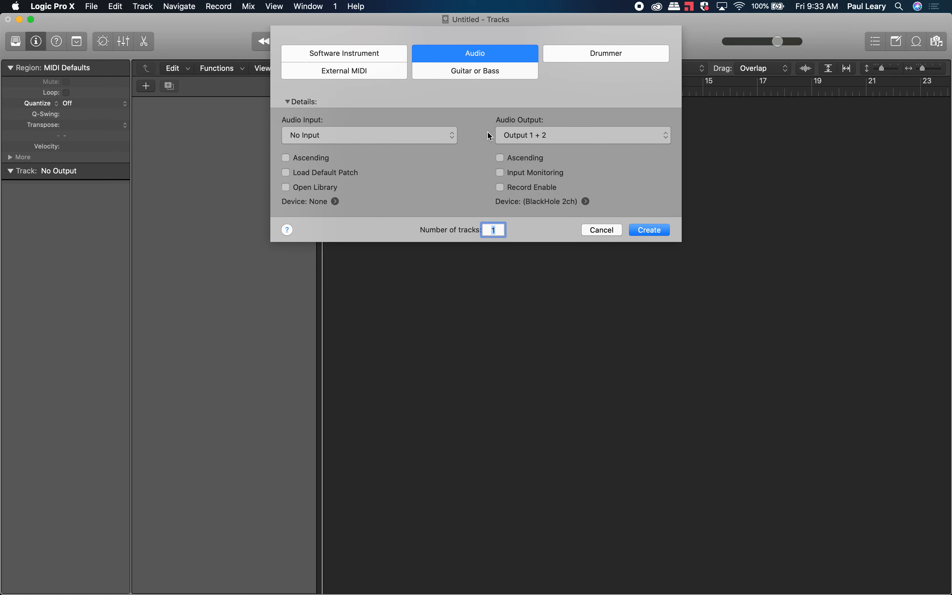
pyautogui.click(349, 55)
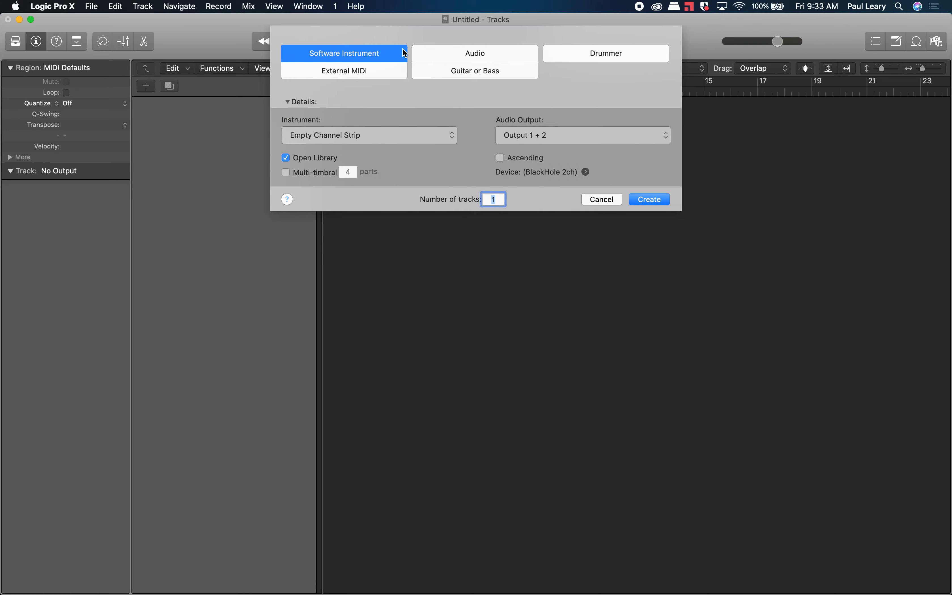
pyautogui.click(438, 51)
pyautogui.click(352, 55)
pyautogui.click(458, 54)
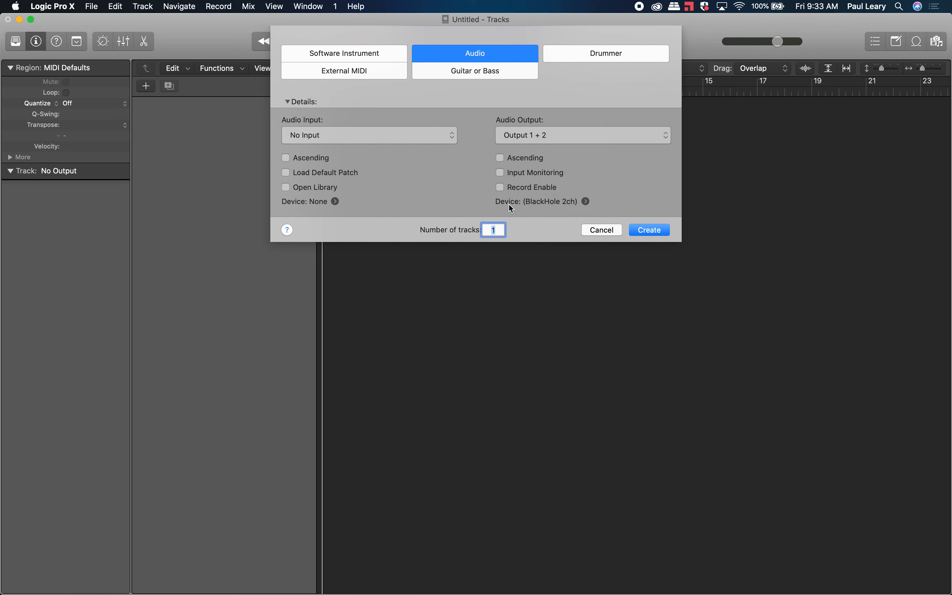
pyautogui.click(651, 231)
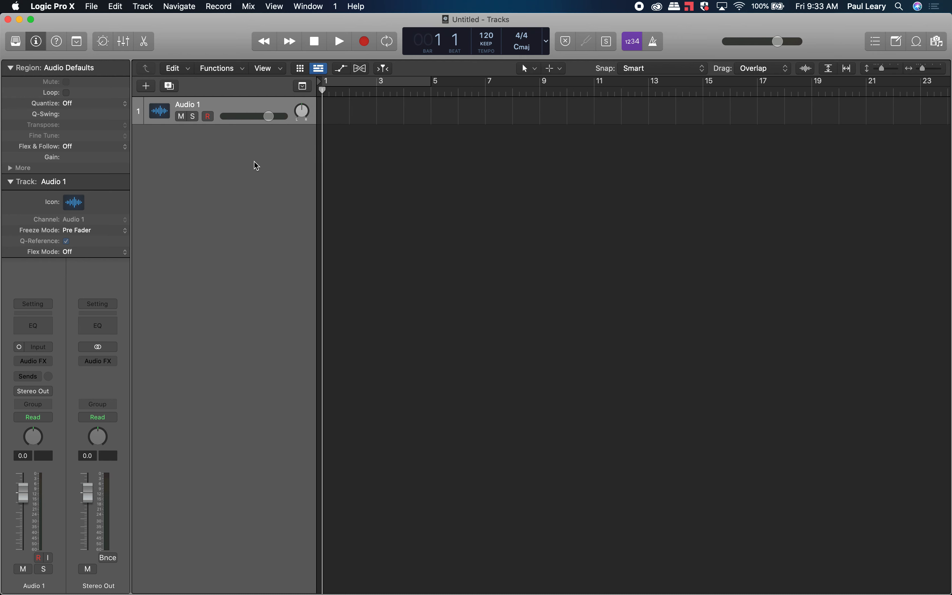
# Examine the output and input device settings in the audio preferences, including the available output devices.
pyautogui.click(86, 5)
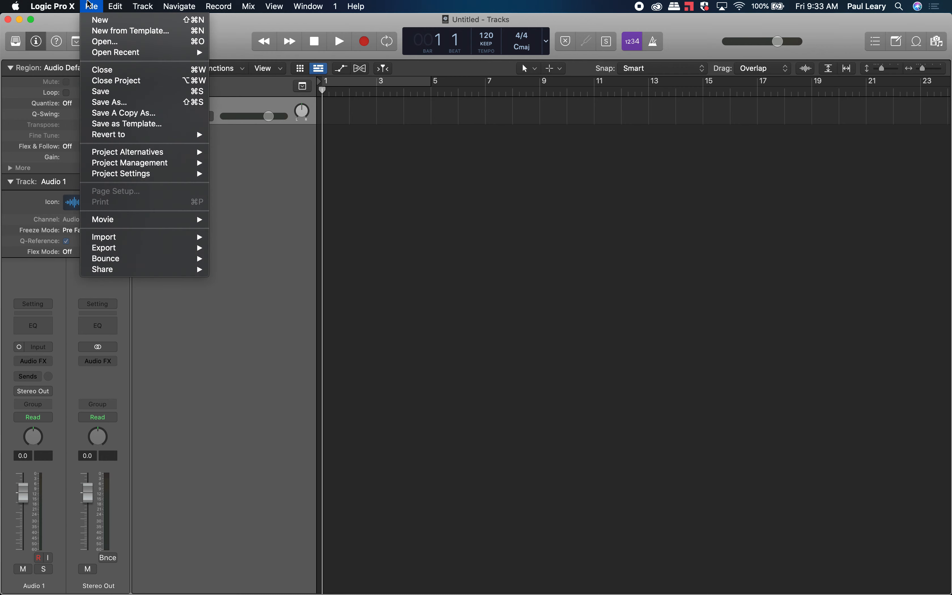
pyautogui.click(340, 217)
pyautogui.click(52, 7)
pyautogui.moveTo(127, 39)
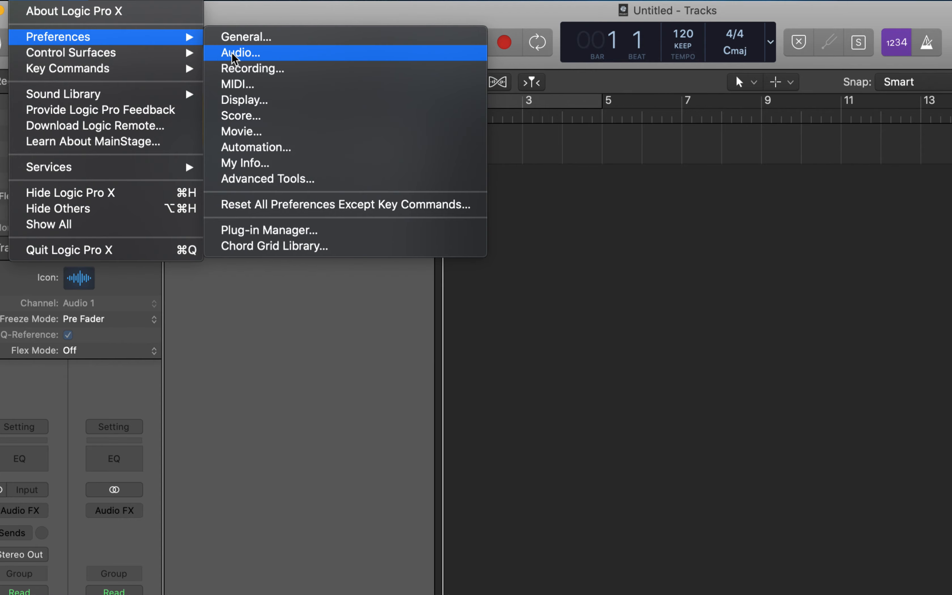
pyautogui.click(235, 55)
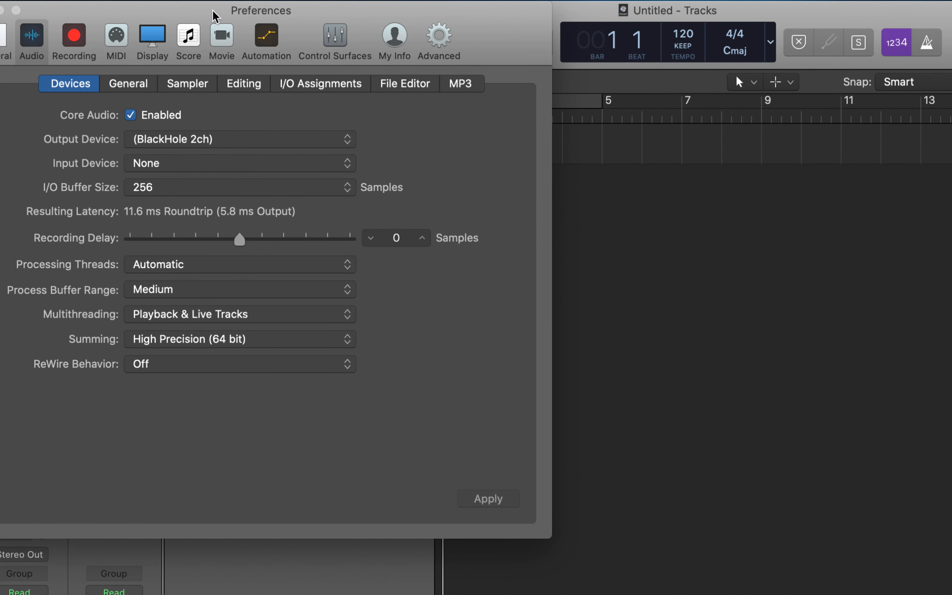
pyautogui.moveTo(213, 16); pyautogui.dragTo(341, 47)
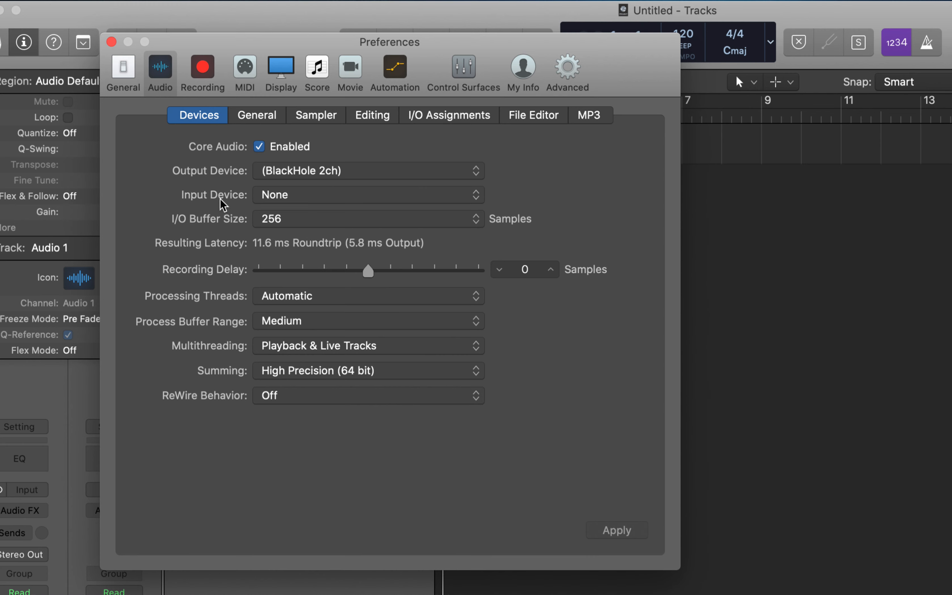
pyautogui.click(290, 170)
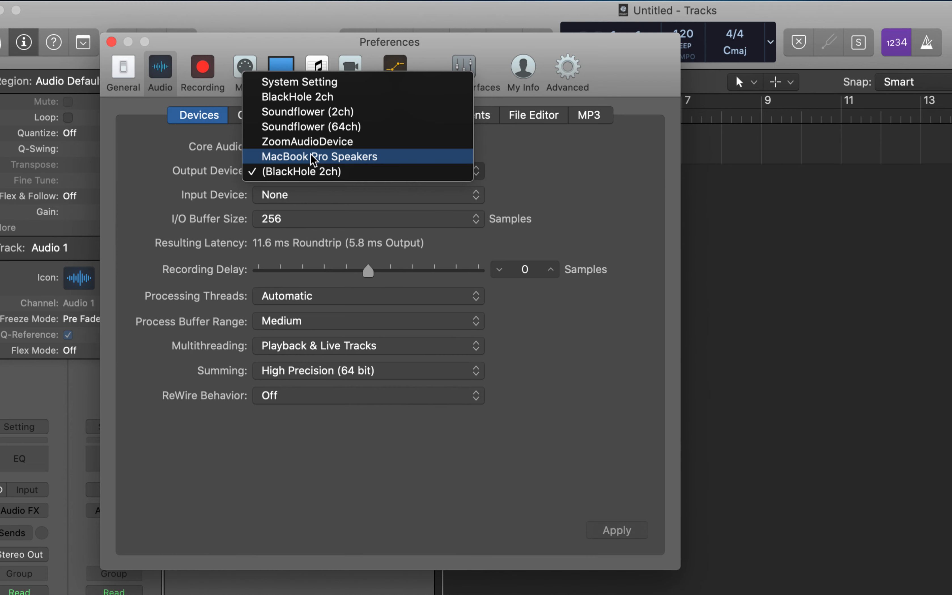
pyautogui.click(151, 261)
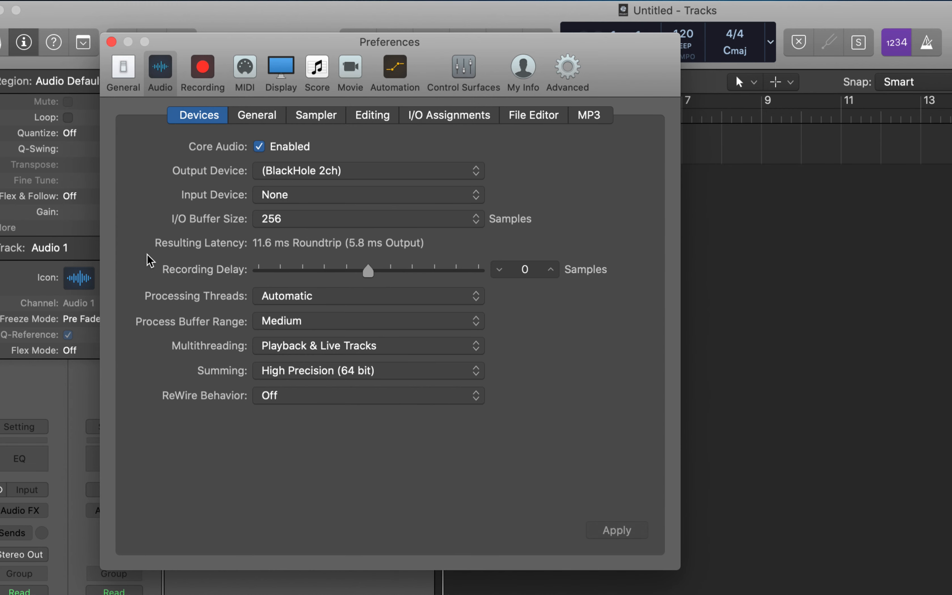
pyautogui.click(112, 42)
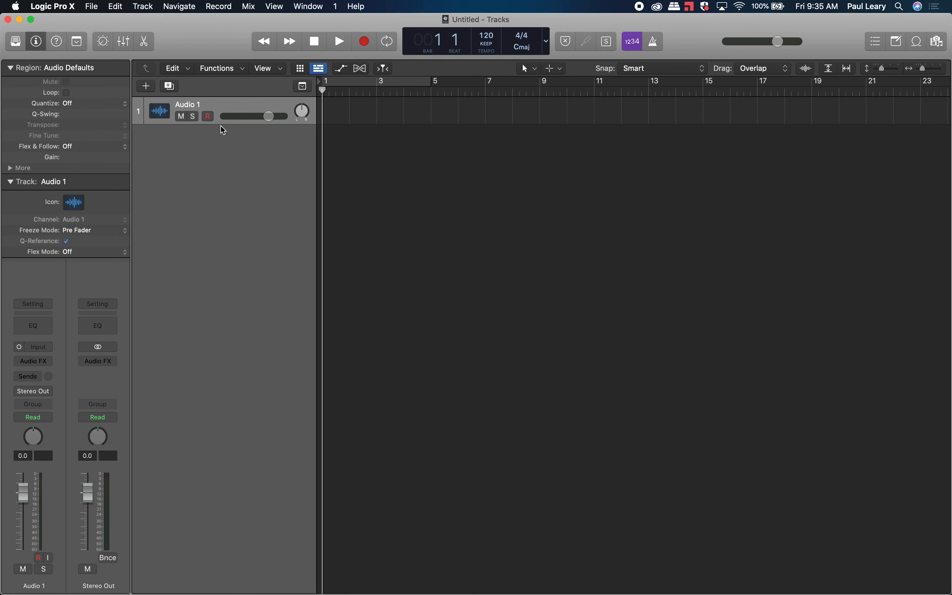
# Enlarge the Audio 1 track vertically to an individual track zoom of 17.
pyautogui.moveTo(221, 124); pyautogui.dragTo(223, 197)
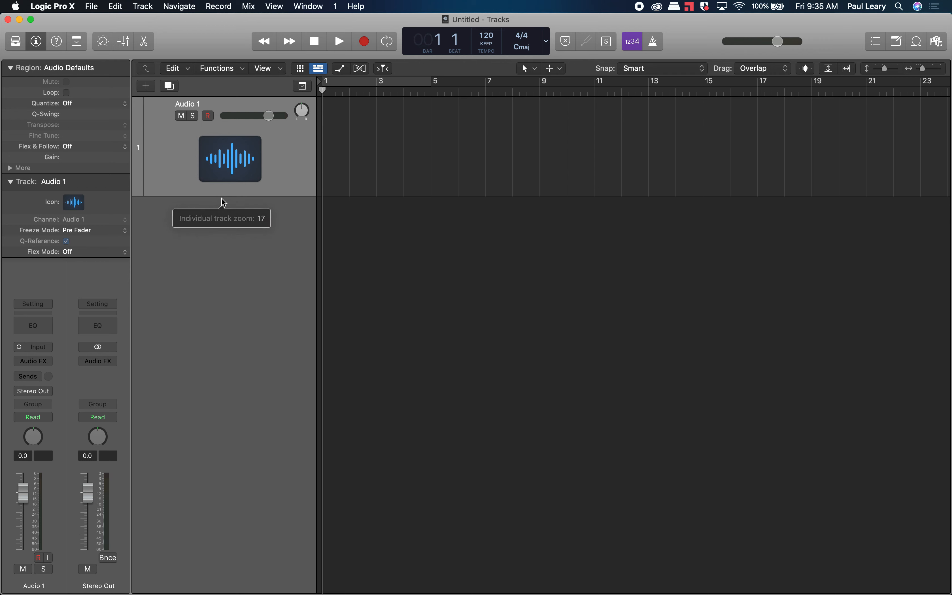
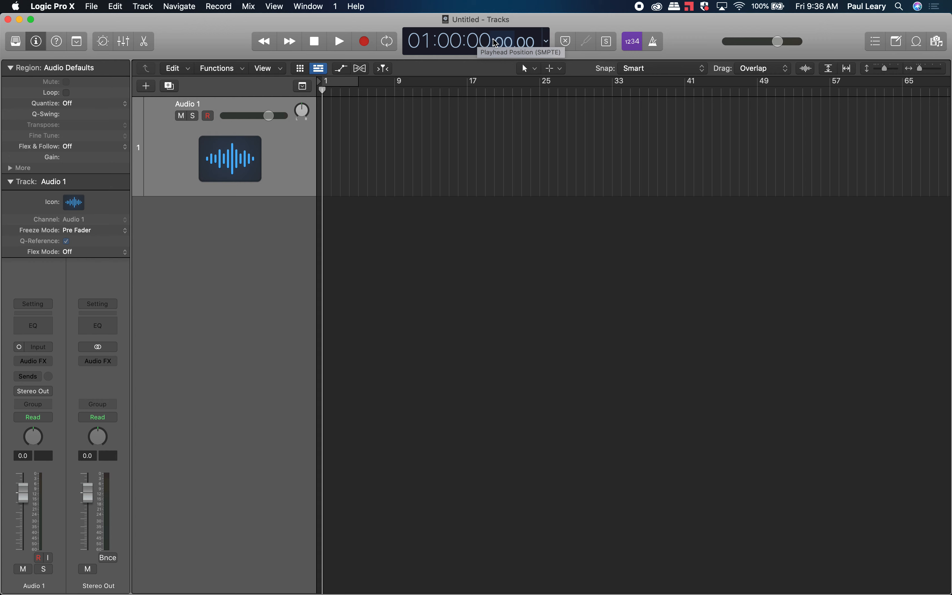
# Switch to Chrome and open freesound.org in a new tab.
pyautogui.press('super+Tab')
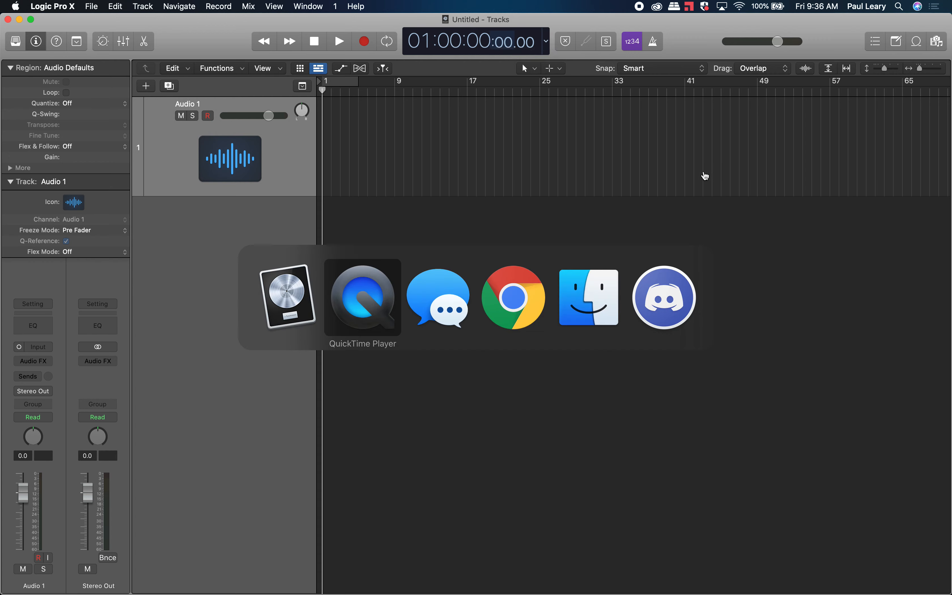
pyautogui.click(522, 289)
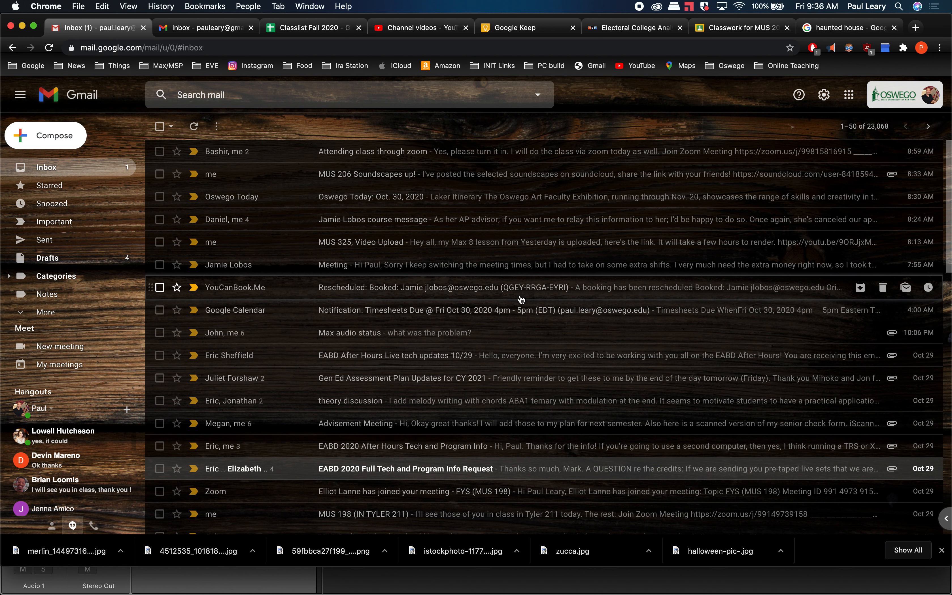
pyautogui.press('super+t')
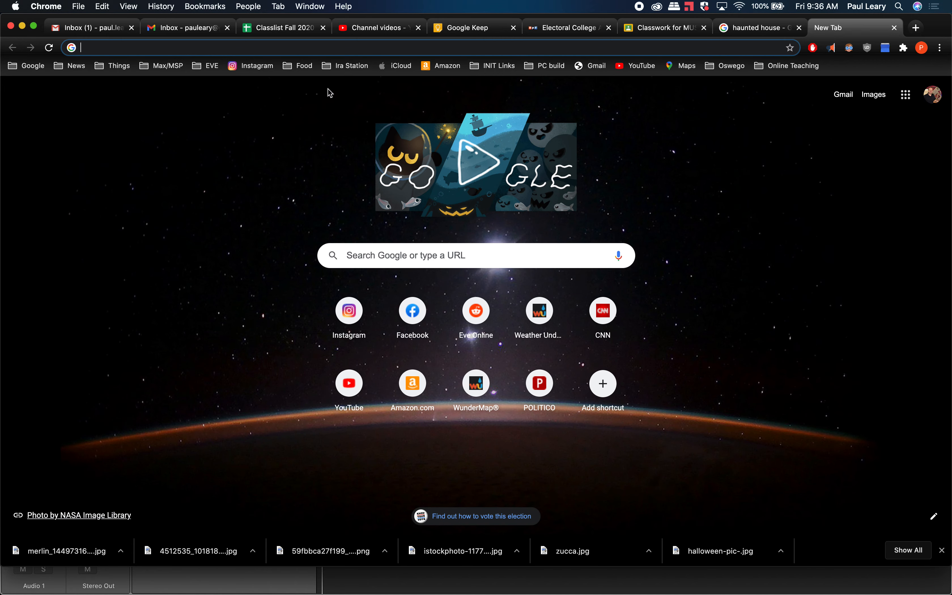
pyautogui.write('freesound.org')
pyautogui.press('Return')
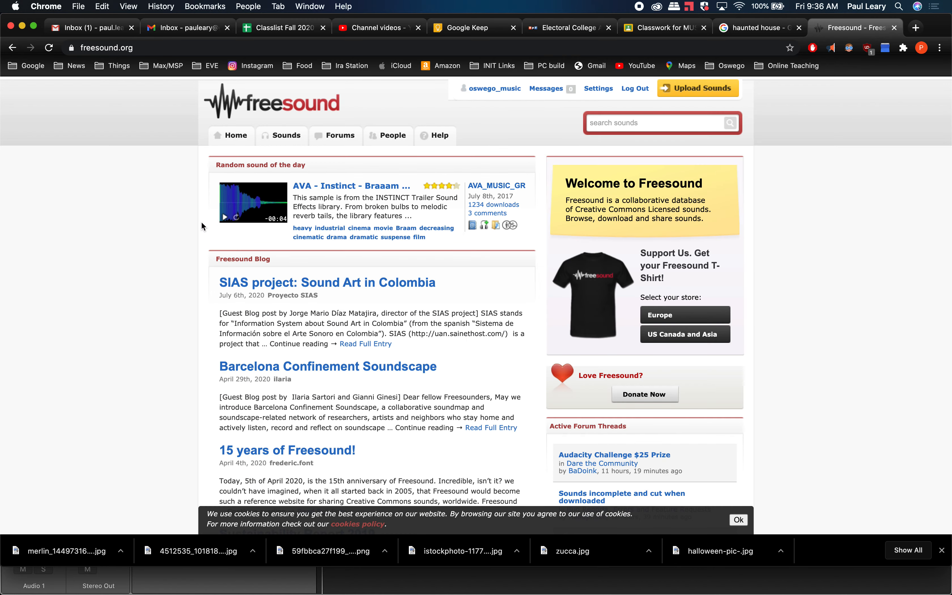
pyautogui.scroll(-5, 185, 306)
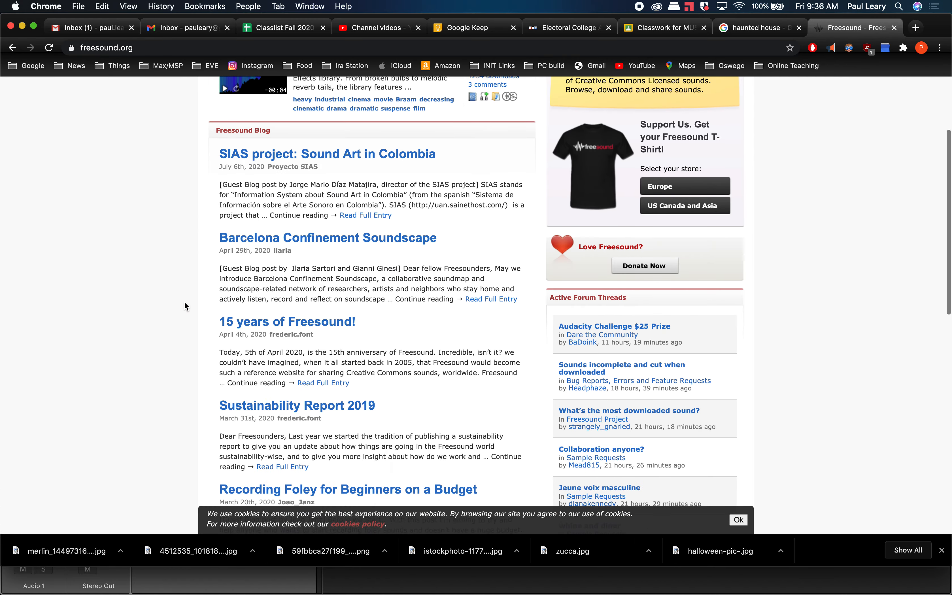
pyautogui.scroll(5, 186, 306)
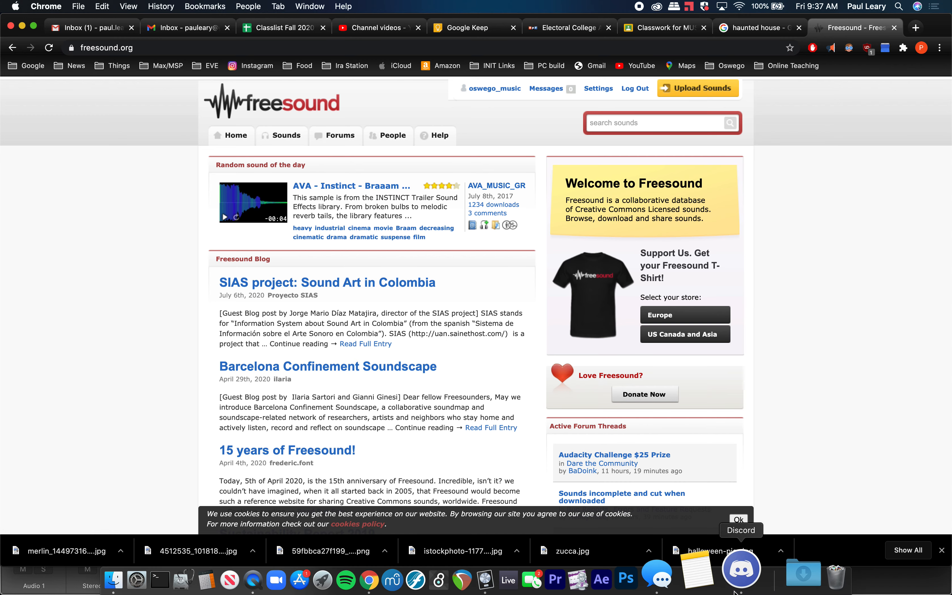
pyautogui.rightClick(735, 590)
pyautogui.click(749, 525)
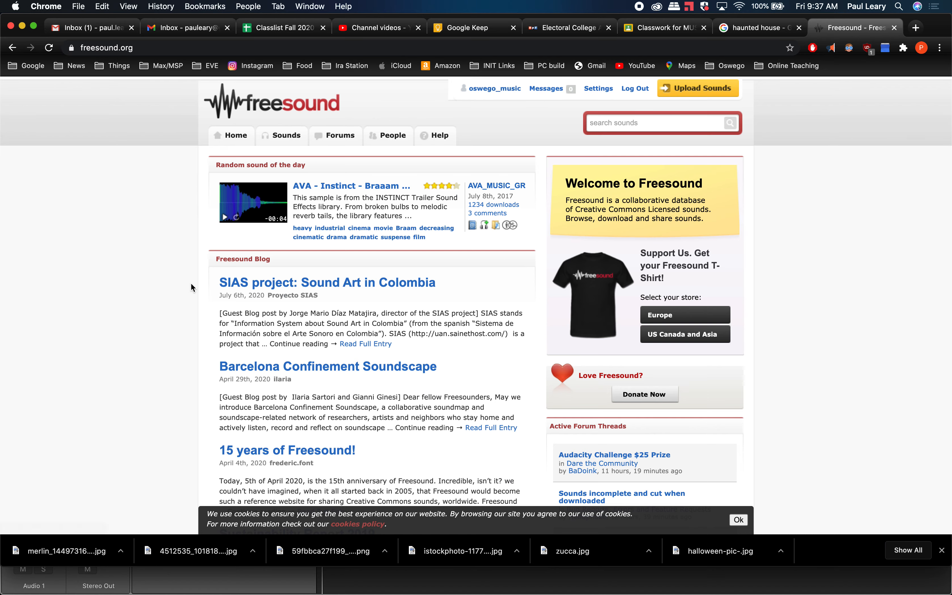
pyautogui.scroll(-3, 191, 285)
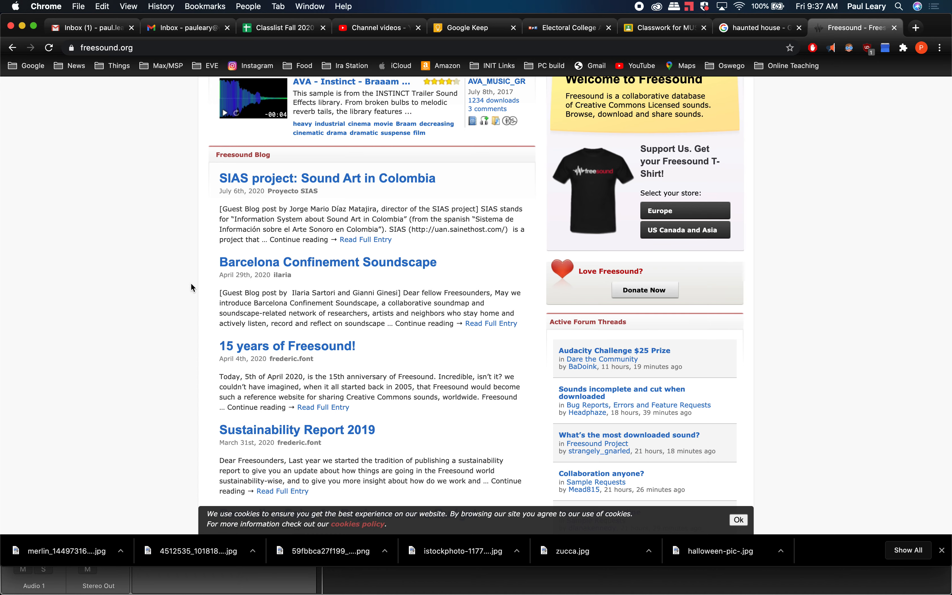
pyautogui.scroll(3, 191, 284)
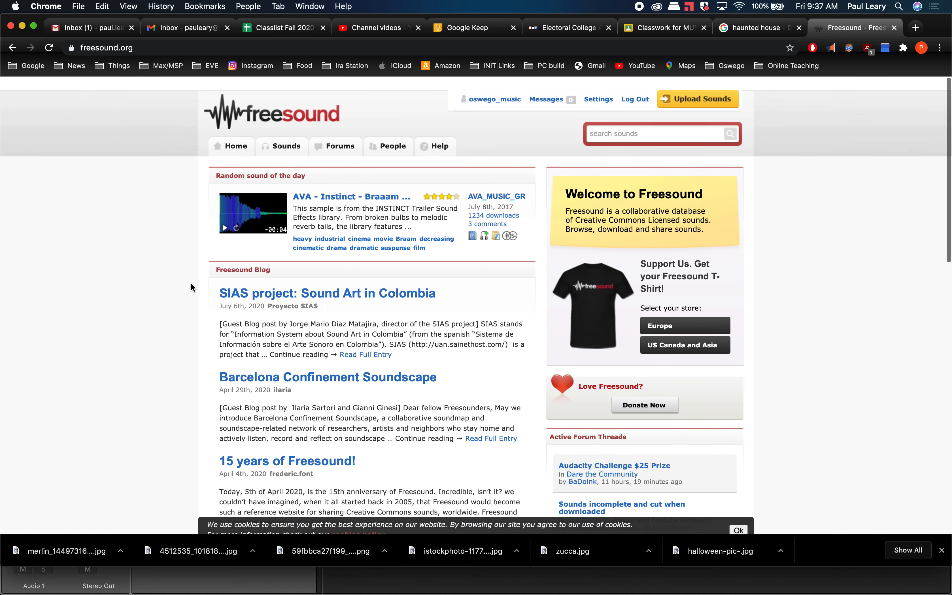
# Search Freesound for "thunder" and open the "Thunder" result described as a thunderclap from a short rainstorm.
pyautogui.click(612, 124)
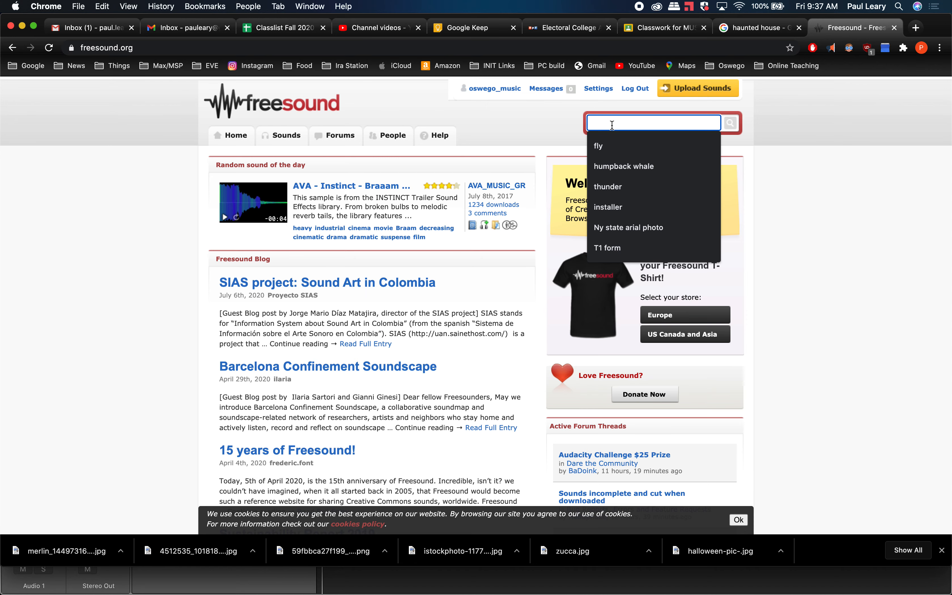
pyautogui.write('thunder')
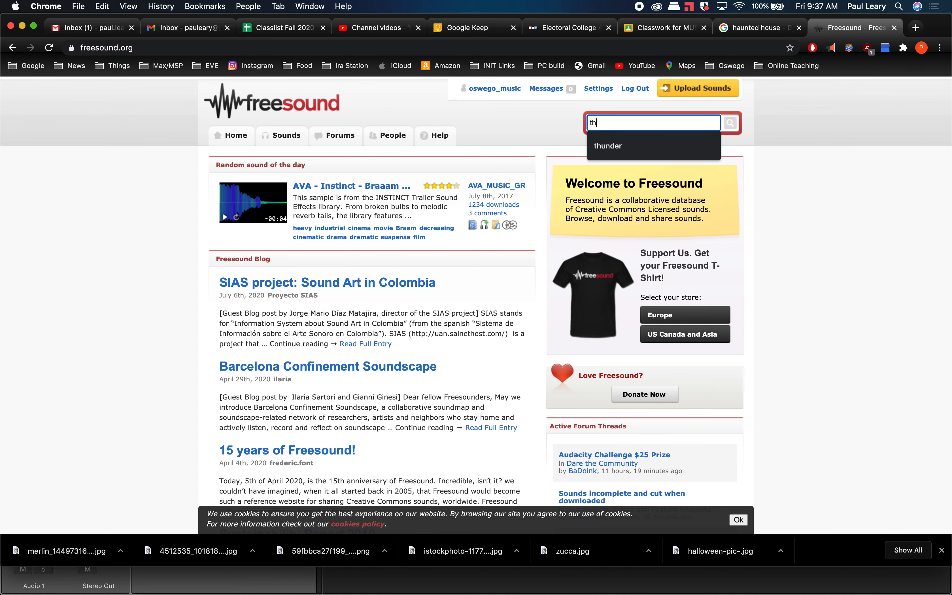
pyautogui.press('Return')
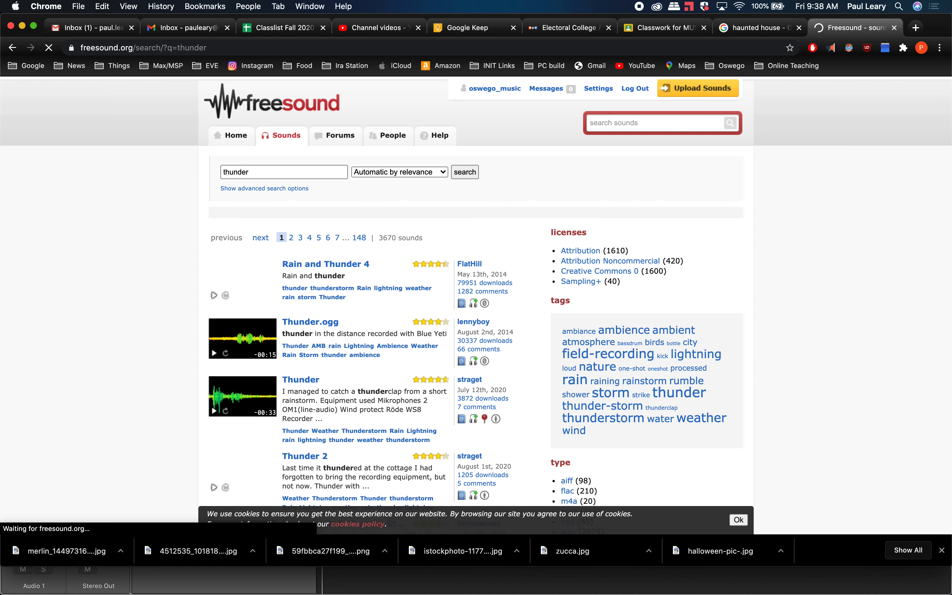
pyautogui.scroll(-2, 169, 309)
pyautogui.scroll(-3, 169, 307)
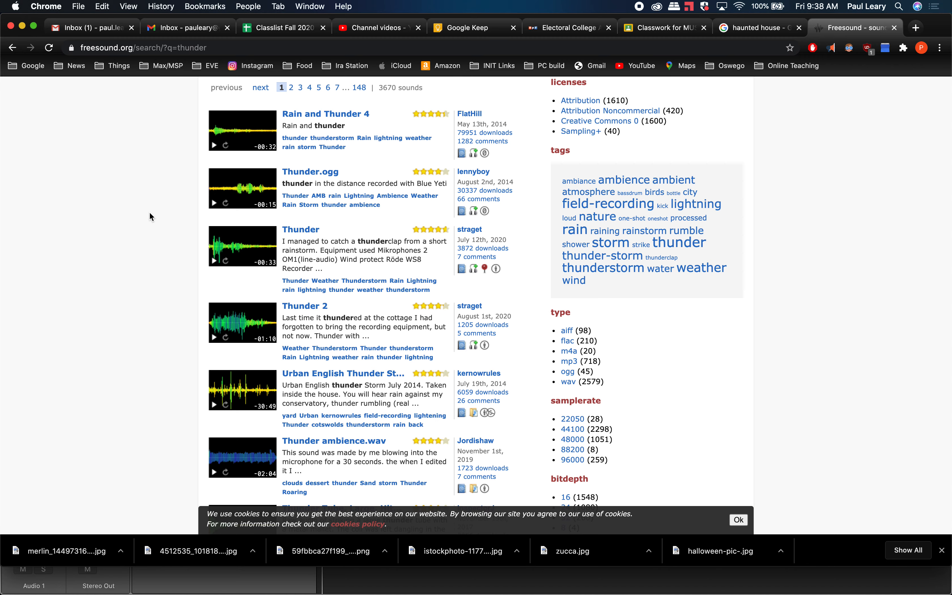
pyautogui.click(301, 230)
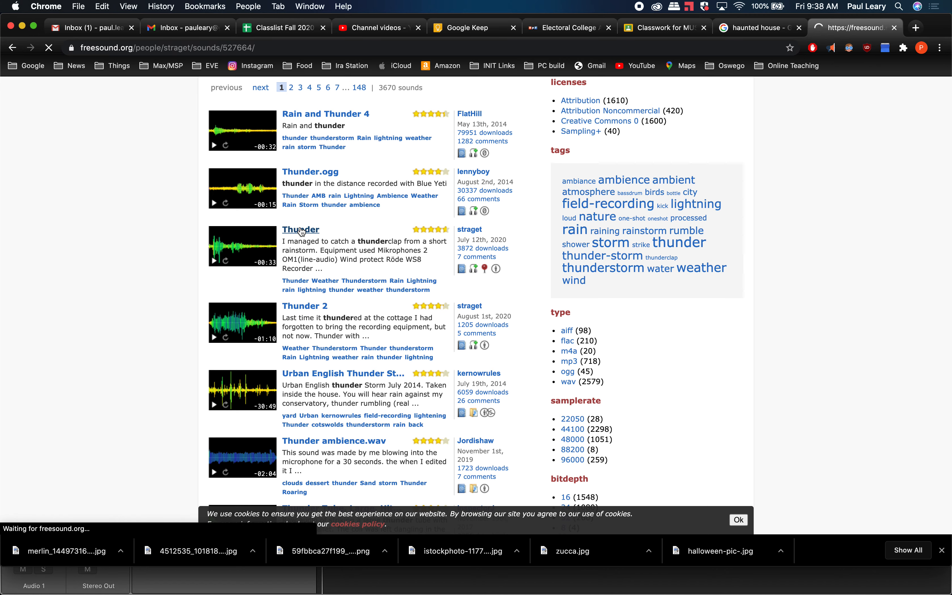
# Preview the Thunder recording and download its WAV file.
pyautogui.scroll(-5, 438, 337)
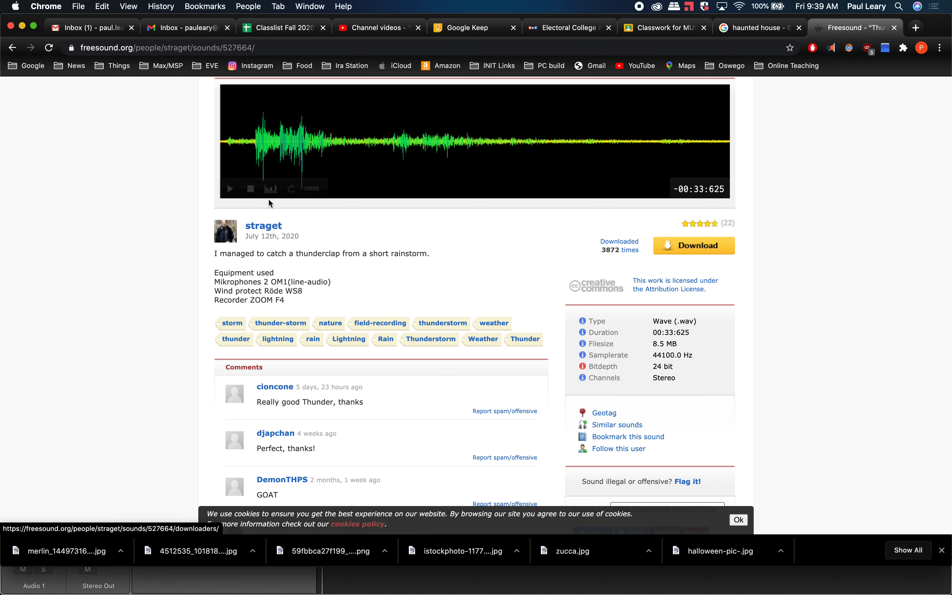
pyautogui.click(229, 189)
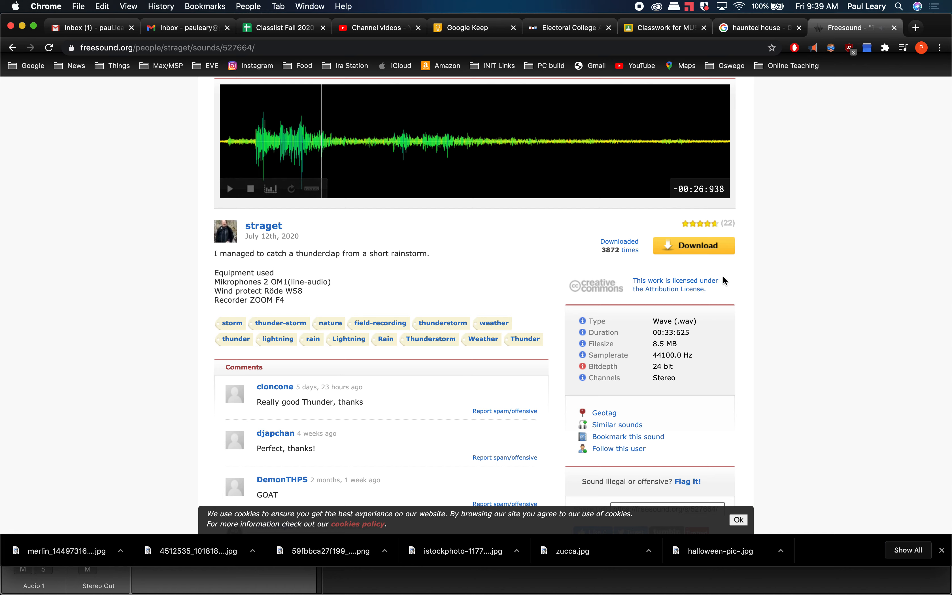
pyautogui.click(693, 251)
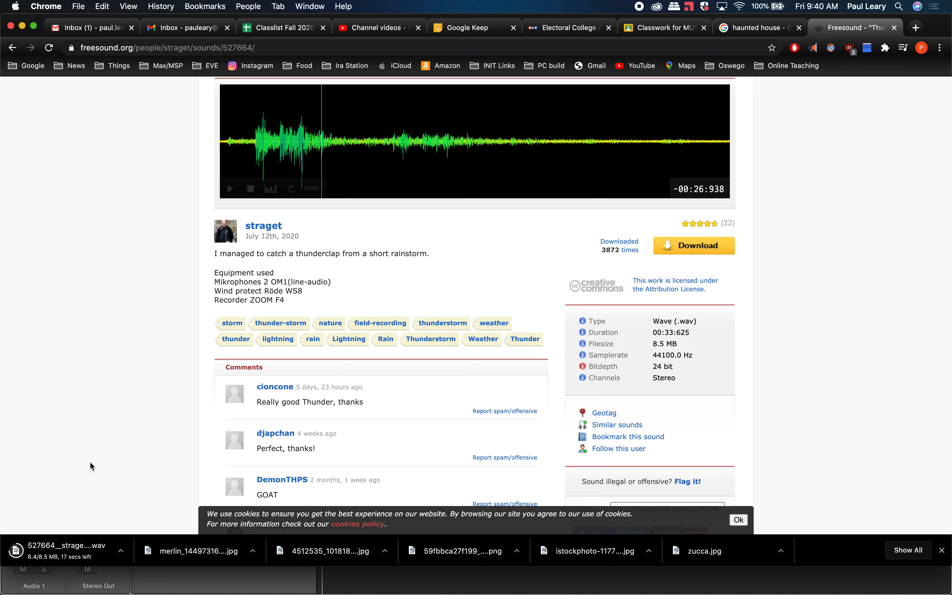
# Switch to Finder, show the Downloads folder and move its window lower over the sound page.
pyautogui.press('super+Tab')
pyautogui.press('super+Tab')
pyautogui.press('super+Tab')
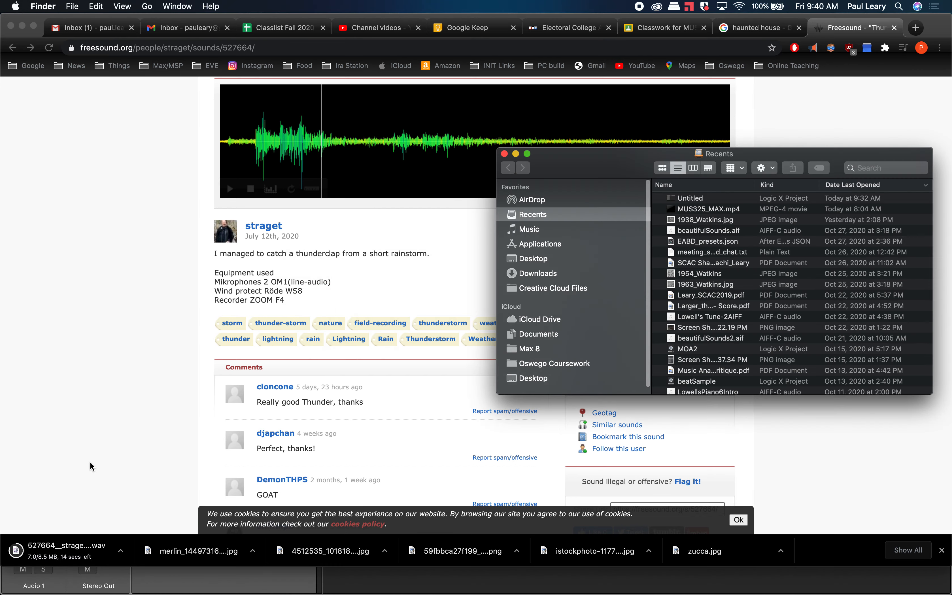
pyautogui.click(528, 276)
pyautogui.moveTo(640, 158); pyautogui.dragTo(579, 232)
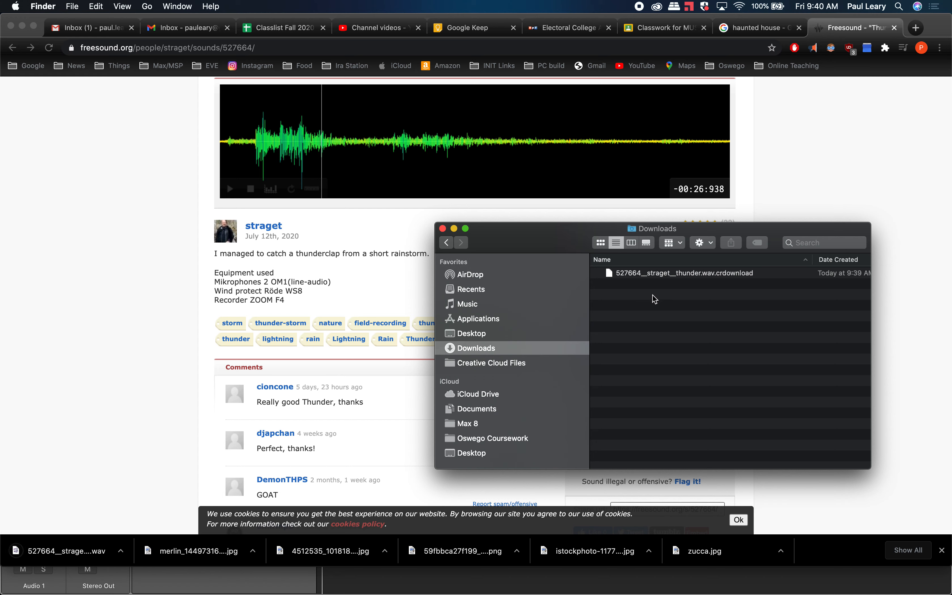
# Rename the downloaded Freesound file in the Downloads folder as thunder.wav and switch to Logic Pro X.
pyautogui.click(655, 278)
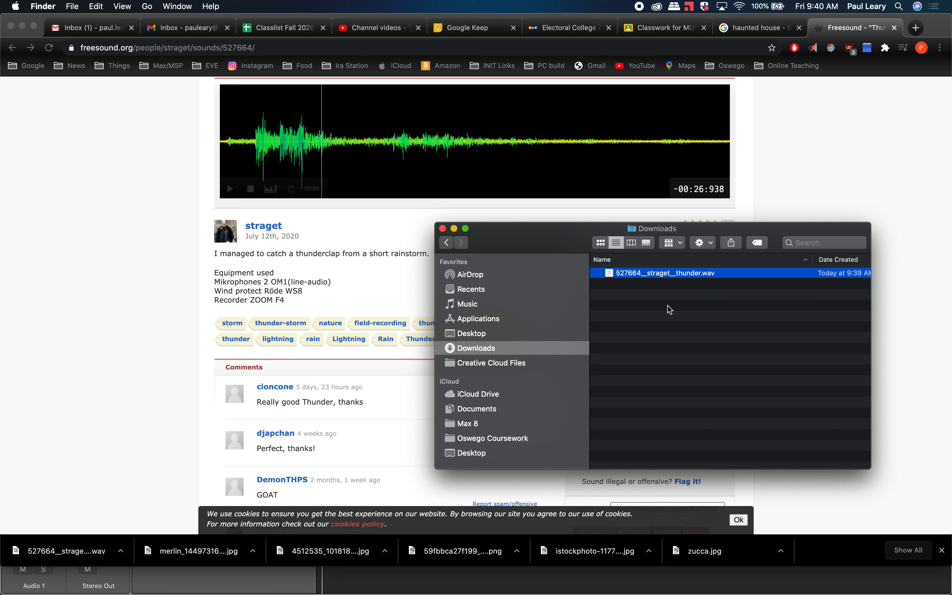
pyautogui.click(663, 276)
pyautogui.write('thunder')
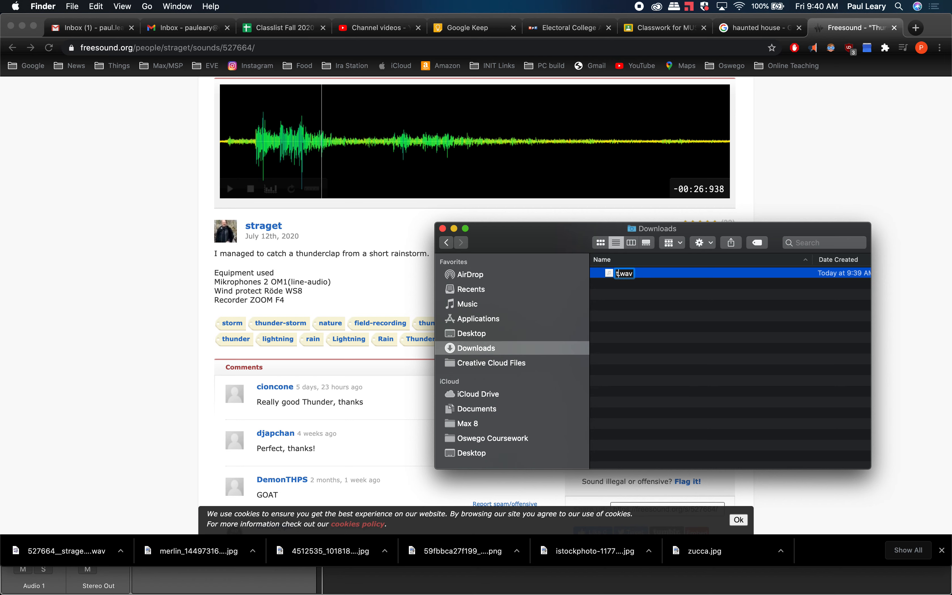
pyautogui.press('Return')
pyautogui.press('super+Tab')
pyautogui.press('super+Tab')
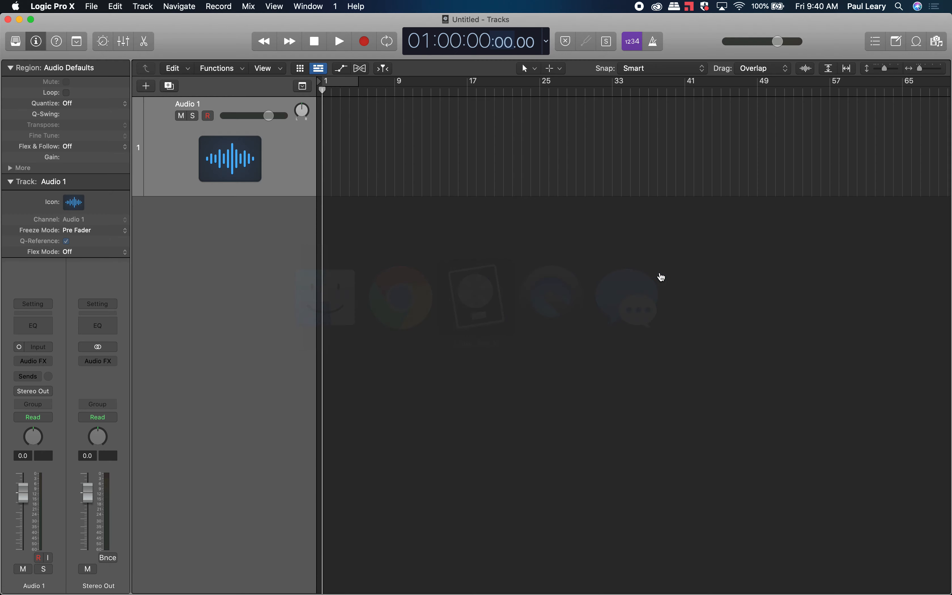
# Try to place thunder.wav from the Downloads folder in the empty area below the Audio 1 track, and undo it.
pyautogui.press('super+Tab')
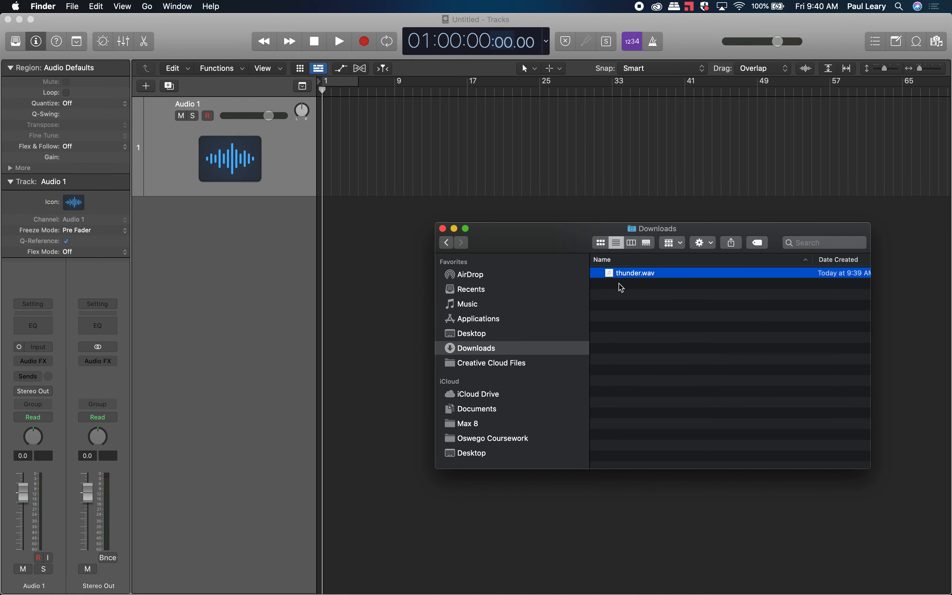
pyautogui.moveTo(614, 276); pyautogui.dragTo(324, 240)
pyautogui.press('super+z')
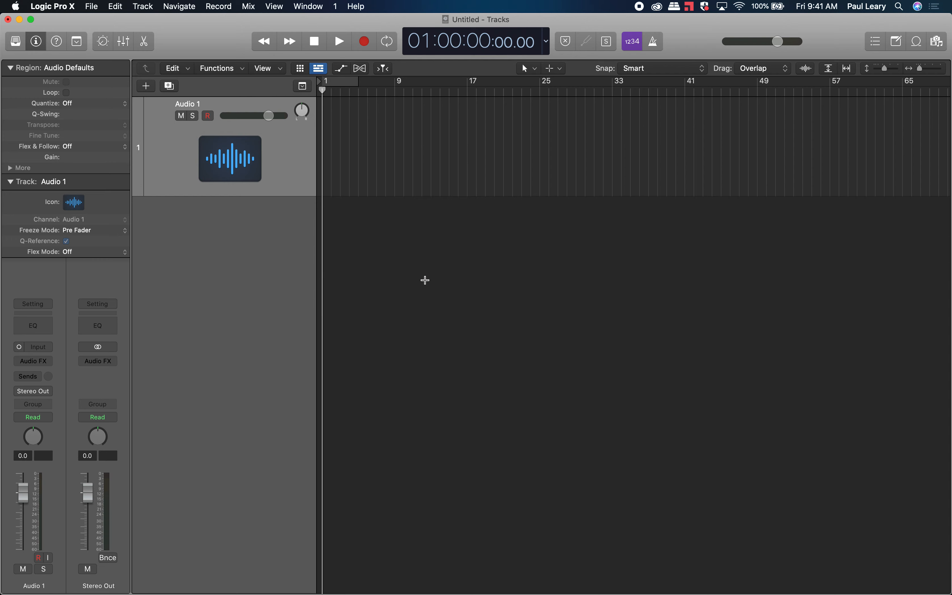
# Create one software instrument track and enlarge its height to an individual track zoom of about 18.
pyautogui.click(145, 86)
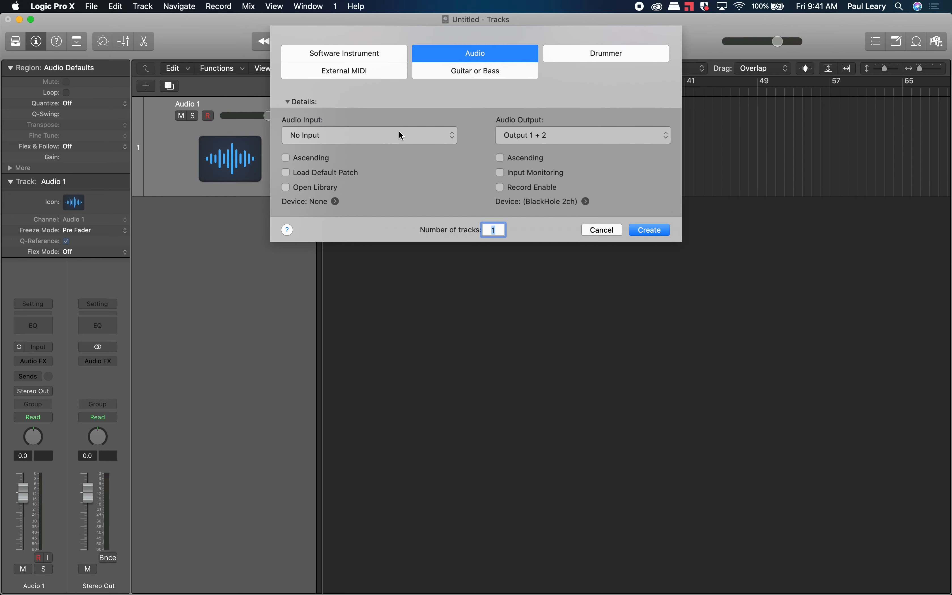
pyautogui.click(353, 56)
pyautogui.click(650, 199)
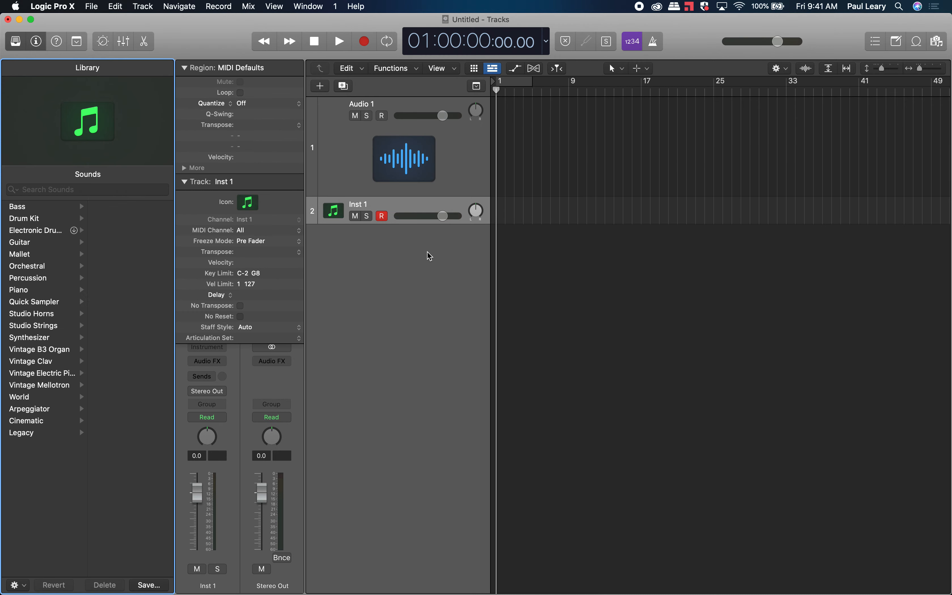
pyautogui.moveTo(436, 222); pyautogui.dragTo(427, 302)
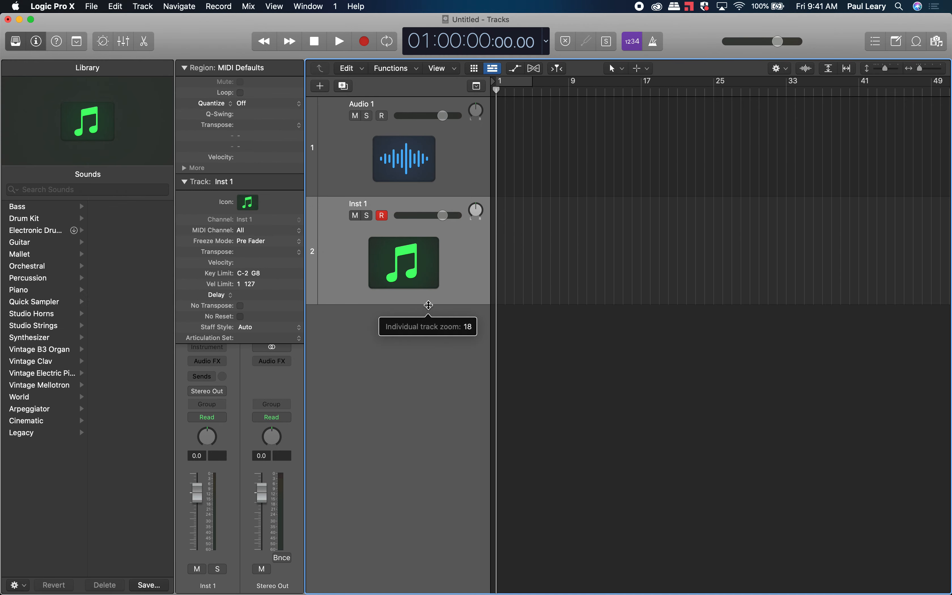
# Bring up the Downloads folder beside the project and place thunder.wav at bar 1 of the Audio 1 track.
pyautogui.press('super+Tab')
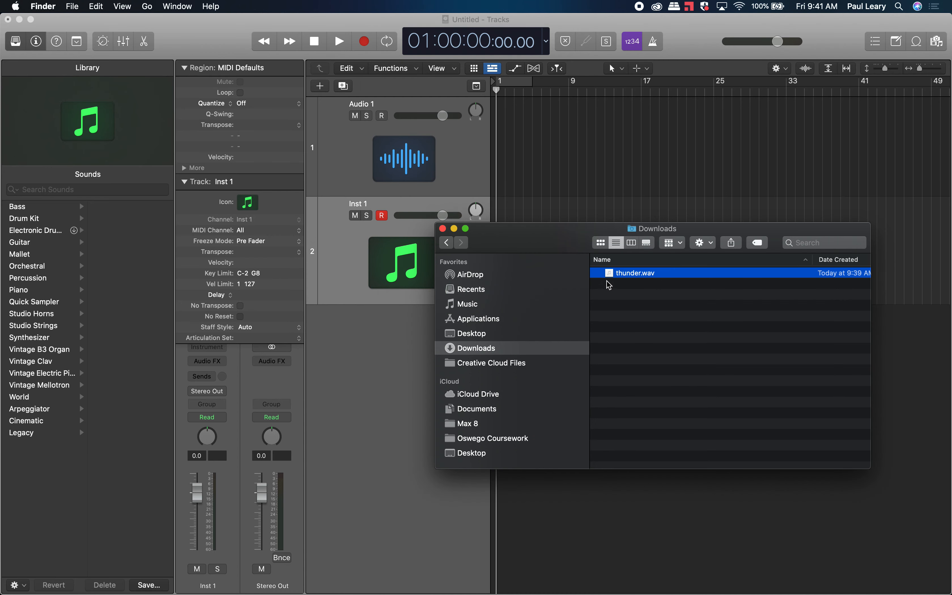
pyautogui.moveTo(609, 272); pyautogui.dragTo(646, 390)
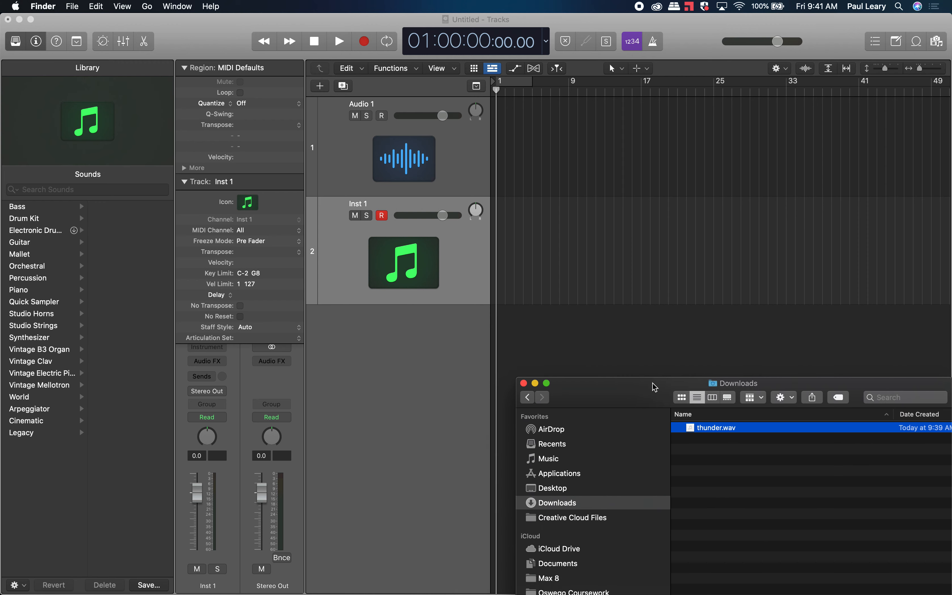
pyautogui.moveTo(694, 428); pyautogui.dragTo(552, 244)
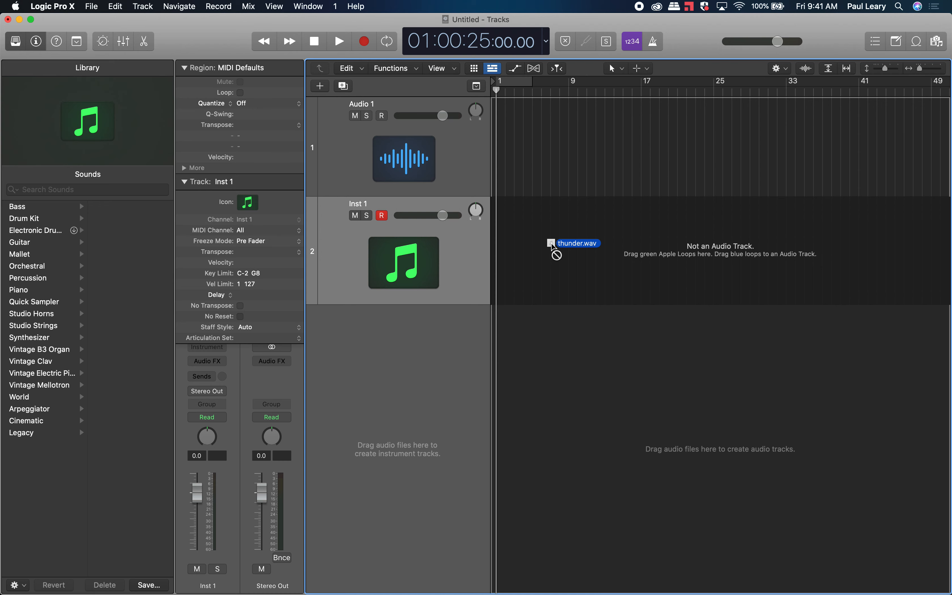
pyautogui.moveTo(553, 246); pyautogui.dragTo(493, 144)
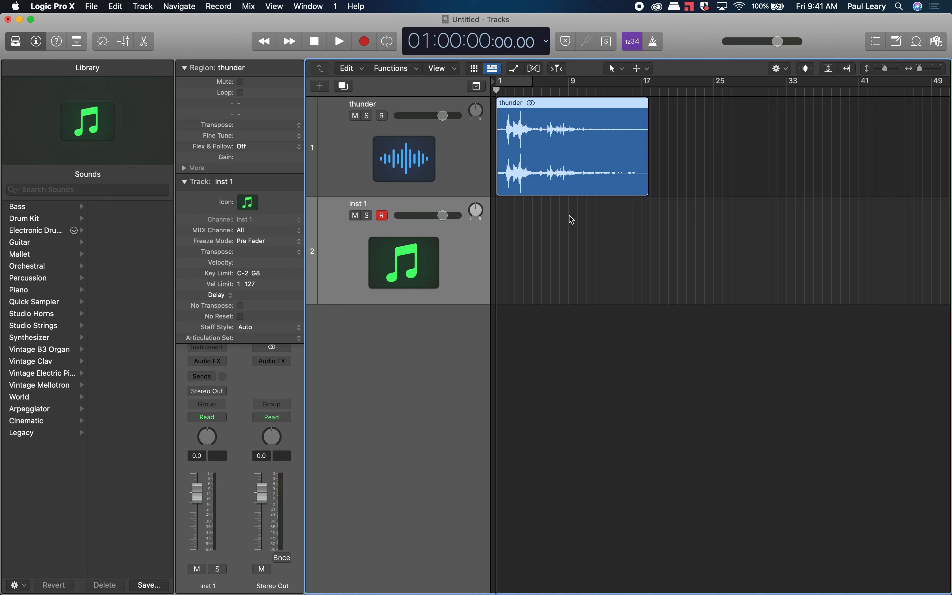
# Copy the thunder region twice on the same track, placing the copies at bars 21 and 39.
pyautogui.click(688, 127)
pyautogui.moveTo(565, 110); pyautogui.dragTo(748, 128)
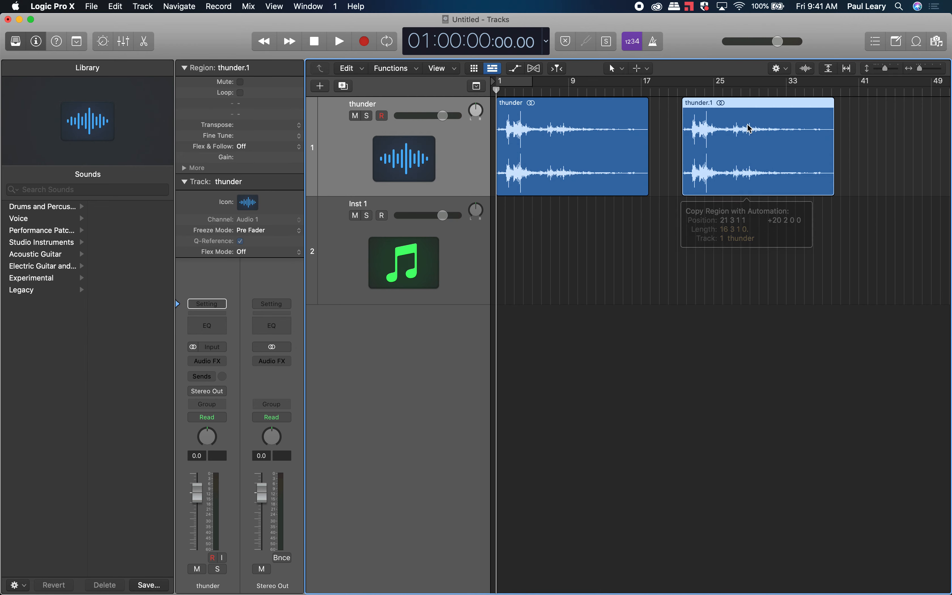
pyautogui.click(576, 148)
pyautogui.moveTo(578, 149); pyautogui.dragTo(913, 162)
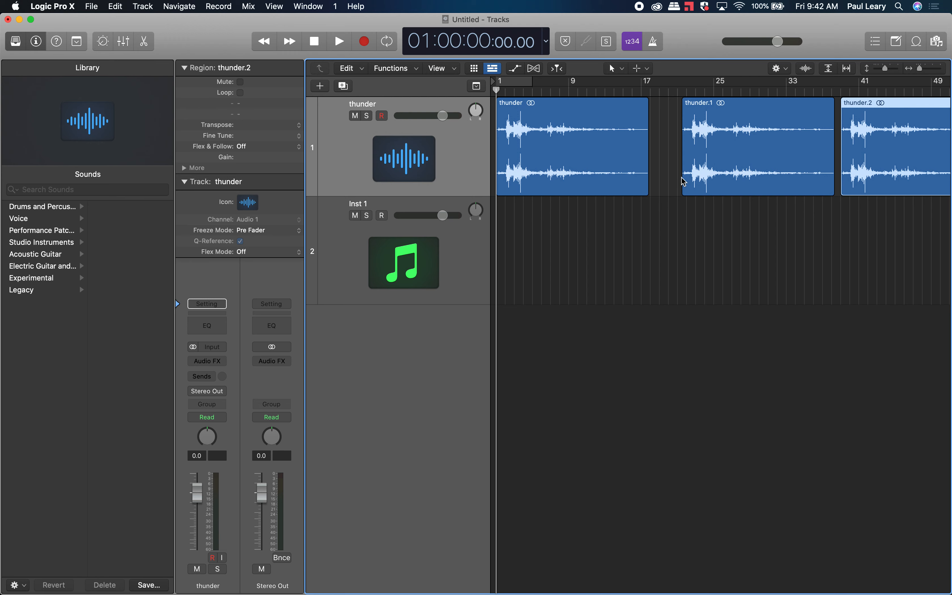
# Trim both ends of the middle thunder copy to a short slice and place four copies at bars 20, 22, 24 and 26.
pyautogui.moveTo(683, 181); pyautogui.dragTo(752, 179)
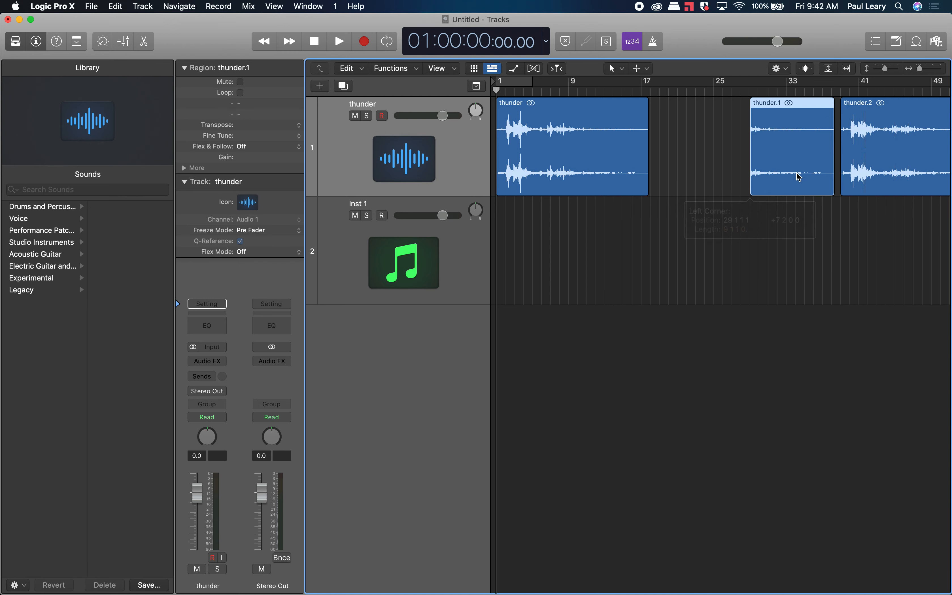
pyautogui.moveTo(831, 180); pyautogui.dragTo(764, 181)
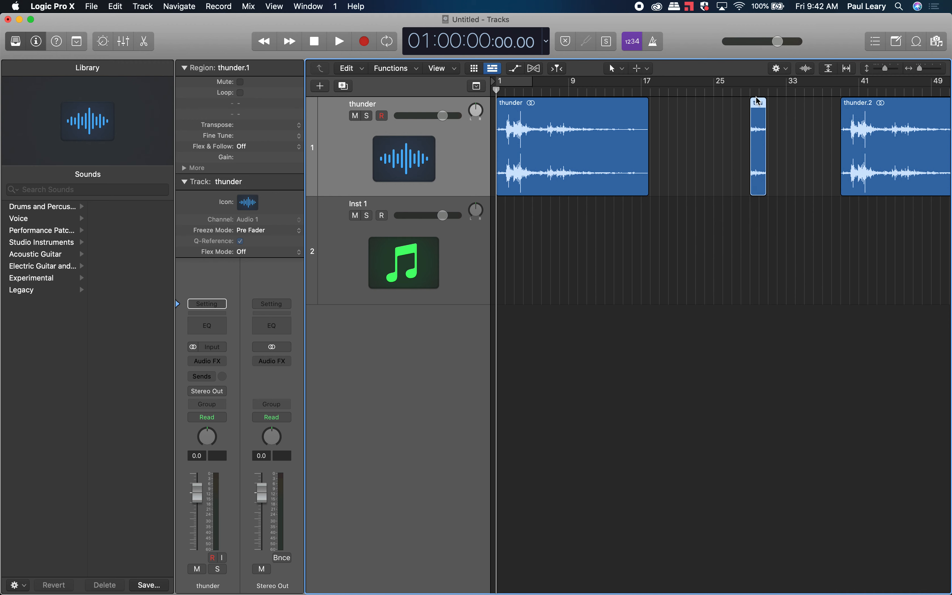
pyautogui.moveTo(759, 101); pyautogui.dragTo(734, 110)
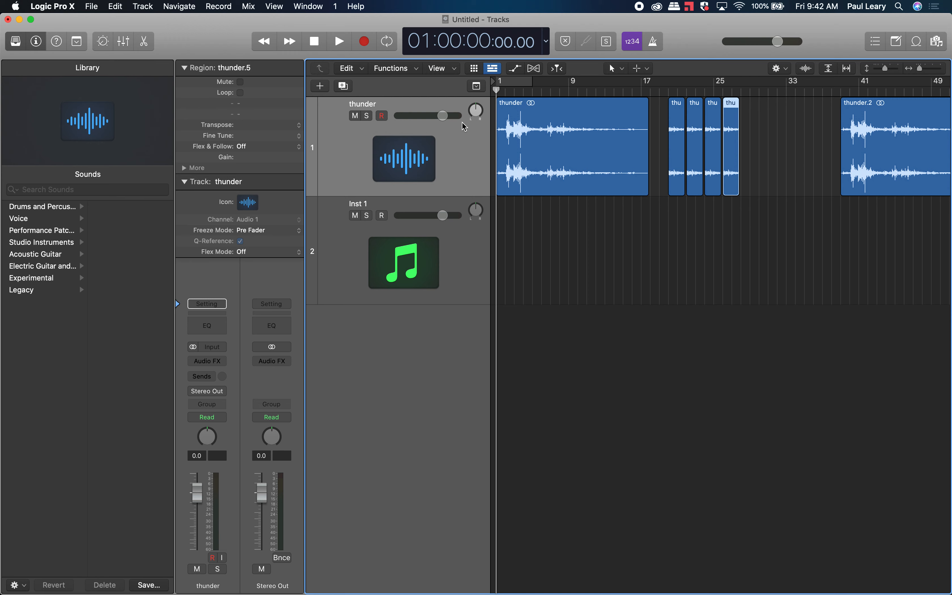
# Select the thunder track, switch to the Inst 1 track and view the available commands for creating tracks.
pyautogui.click(468, 141)
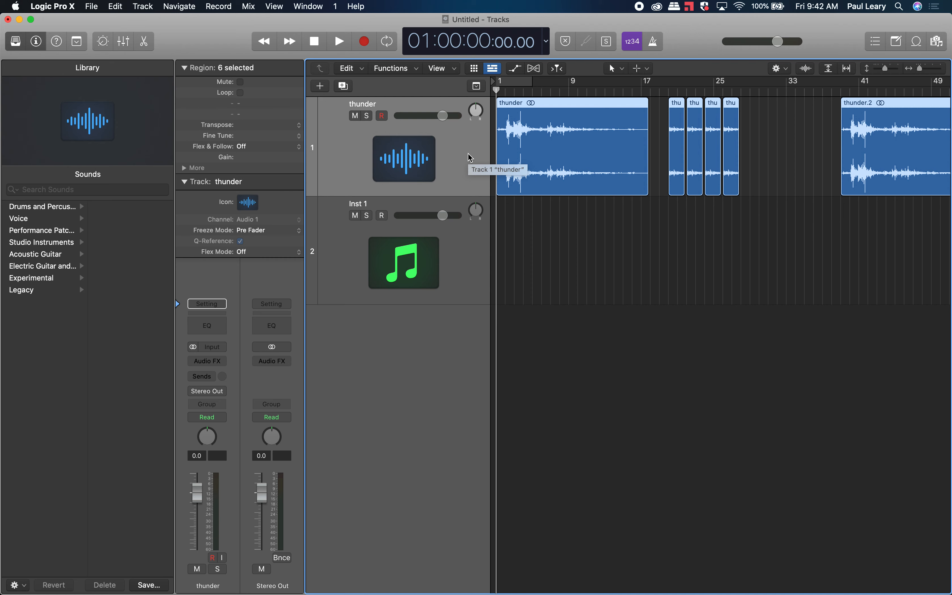
pyautogui.click(457, 260)
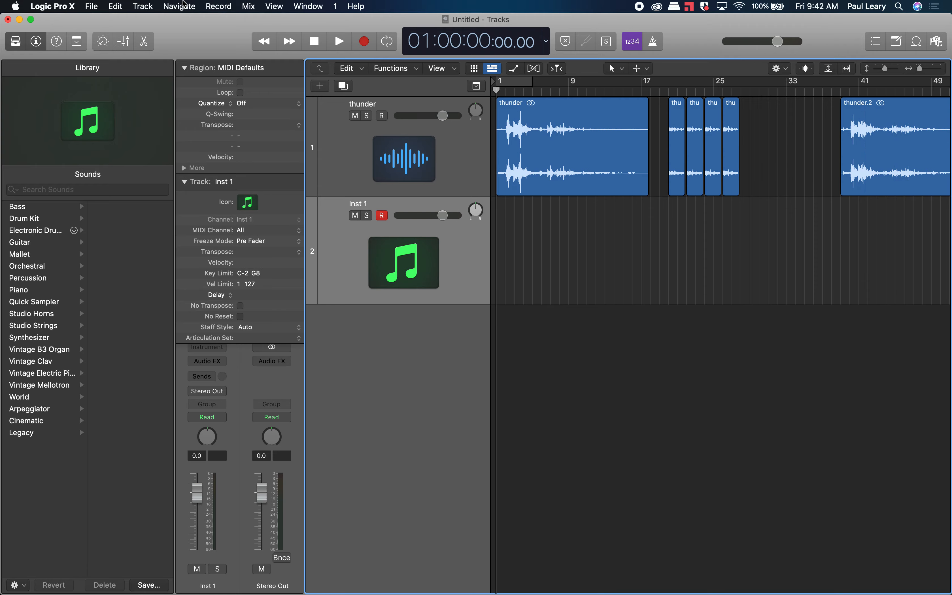
pyautogui.click(143, 6)
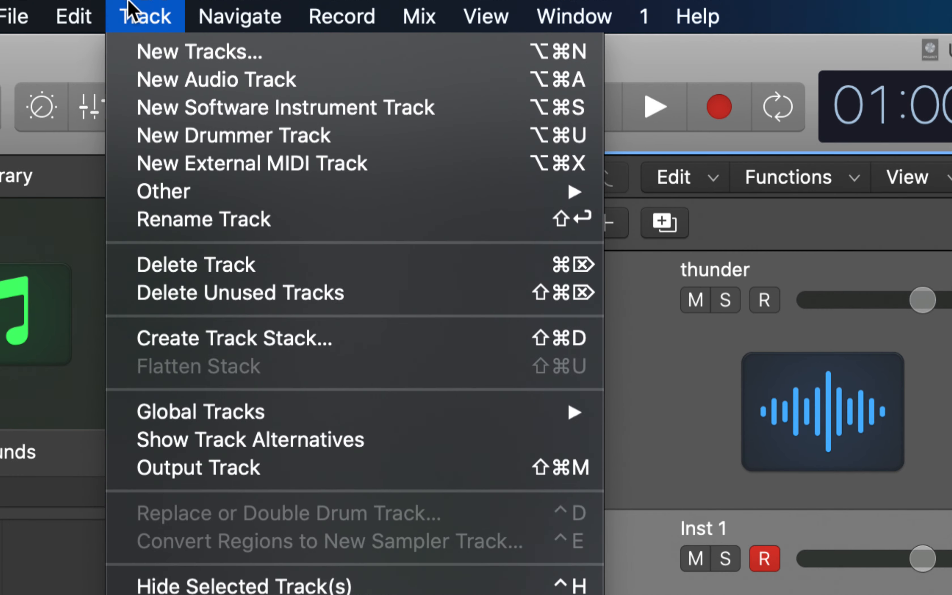
pyautogui.click(130, 2)
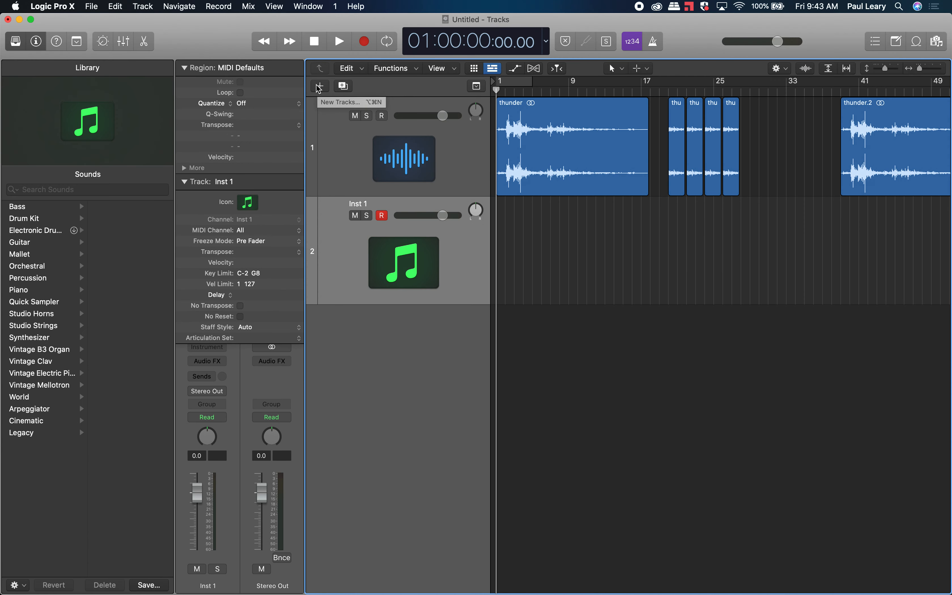
# Compare the Audio and Software Instrument options for new tracks and cancel without creating one.
pyautogui.click(319, 89)
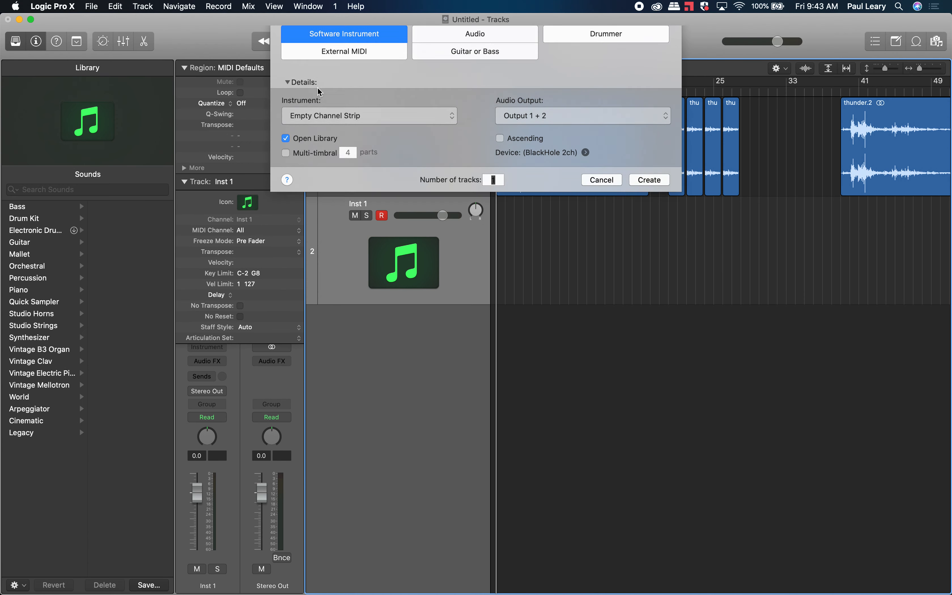
pyautogui.click(436, 56)
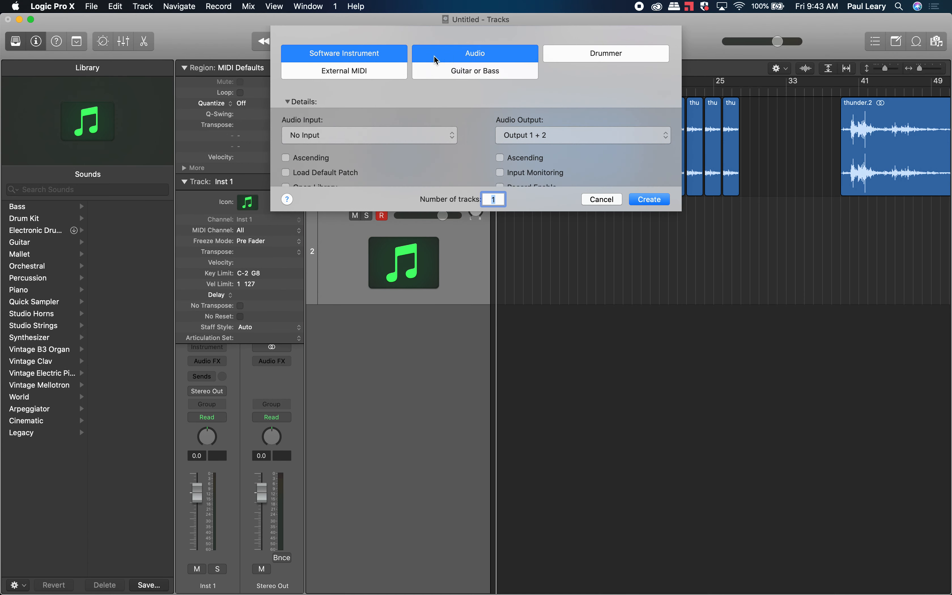
pyautogui.click(361, 55)
pyautogui.click(466, 54)
pyautogui.click(593, 229)
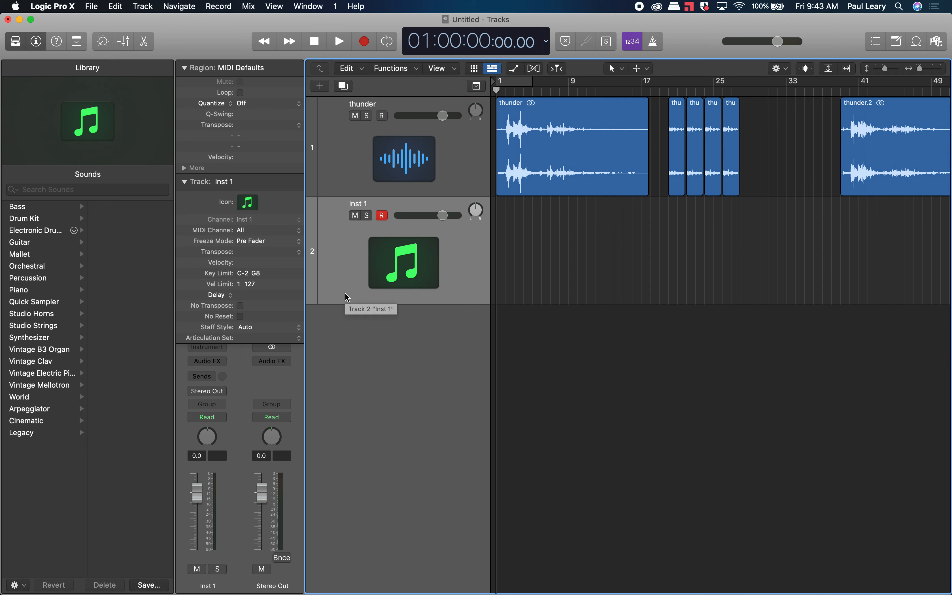
# Load the Steinway Grand Piano patch on the Inst 1 track and play a few notes with Musical Typing.
pyautogui.click(39, 291)
pyautogui.click(132, 266)
pyautogui.press('super+k')
pyautogui.press('f')
pyautogui.press('d')
pyautogui.press('s')
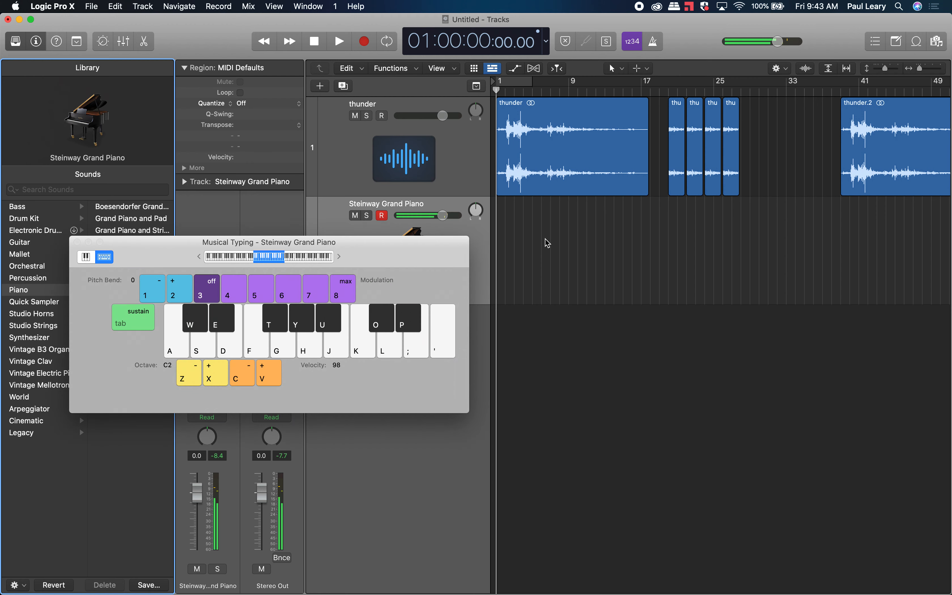
# Raise the system volume, play more piano notes with Musical Typing and close its keyboard window.
pyautogui.press('XF86AudioRaiseVolume')
pyautogui.press('f')
pyautogui.press('d')
pyautogui.press('a')
pyautogui.press('a')
pyautogui.press('s')
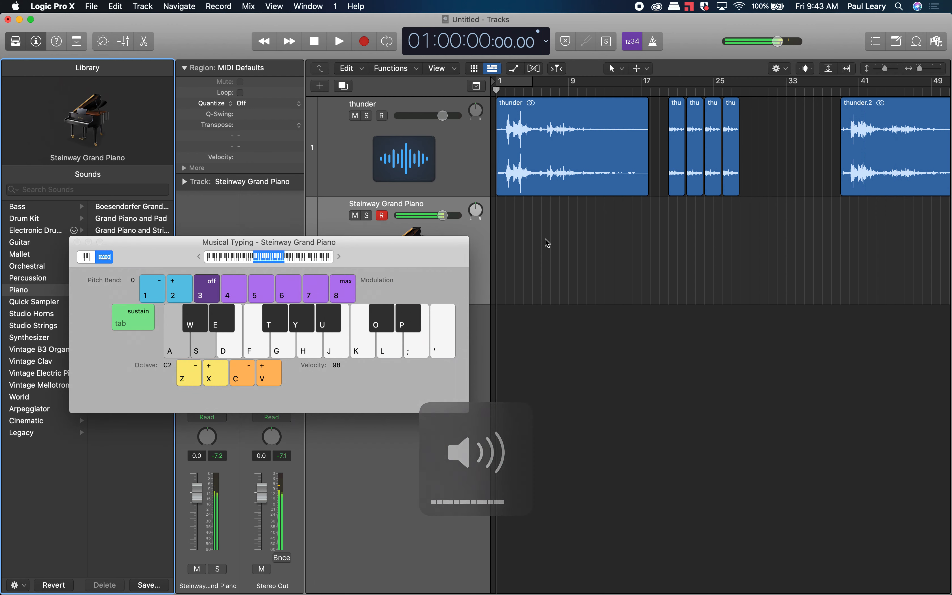
pyautogui.press('f')
pyautogui.click(77, 242)
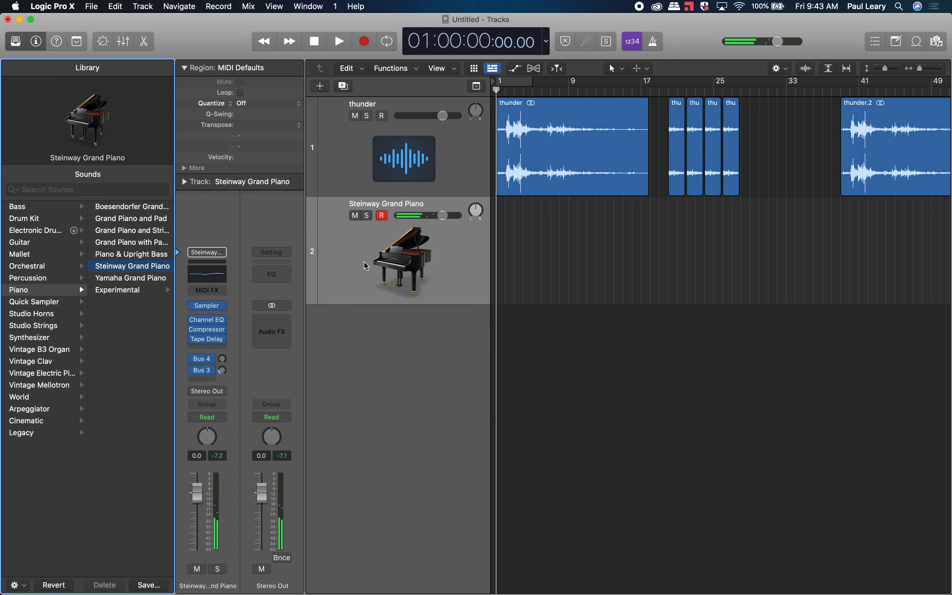
# With Musical Typing closed, select the Steinway Grand Piano track, show the event list, solo the track and show track automation.
pyautogui.click(364, 261)
pyautogui.press('f')
pyautogui.press('d')
pyautogui.press('s')
pyautogui.press('a')
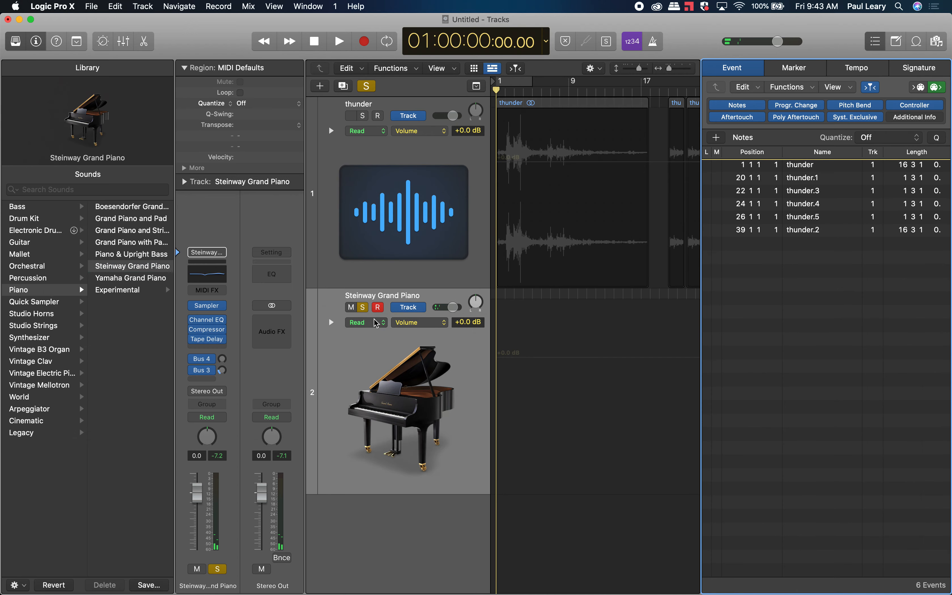
pyautogui.click(373, 361)
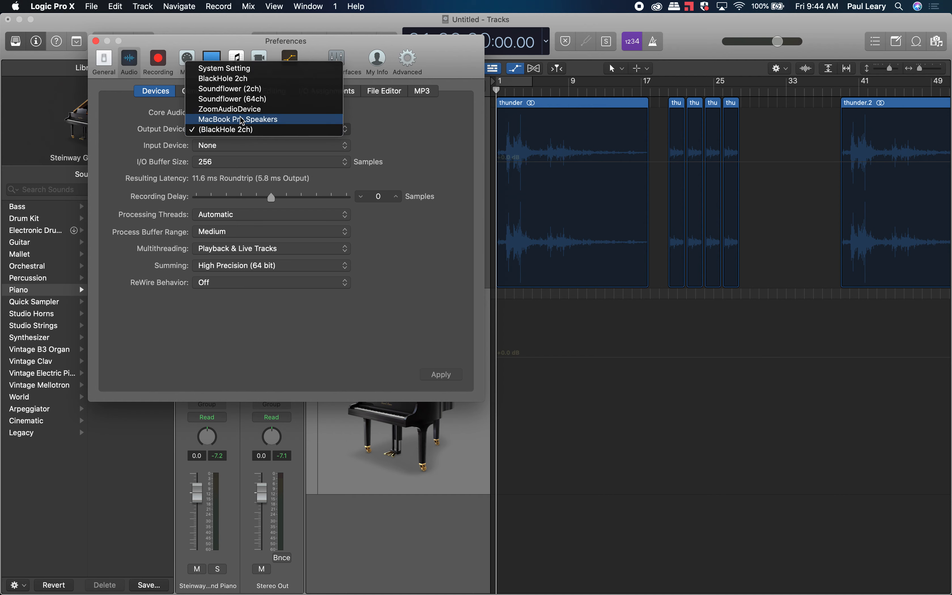
# Set the audio output device to MacBook Pro Speakers, apply the change and close the preferences.
pyautogui.click(241, 118)
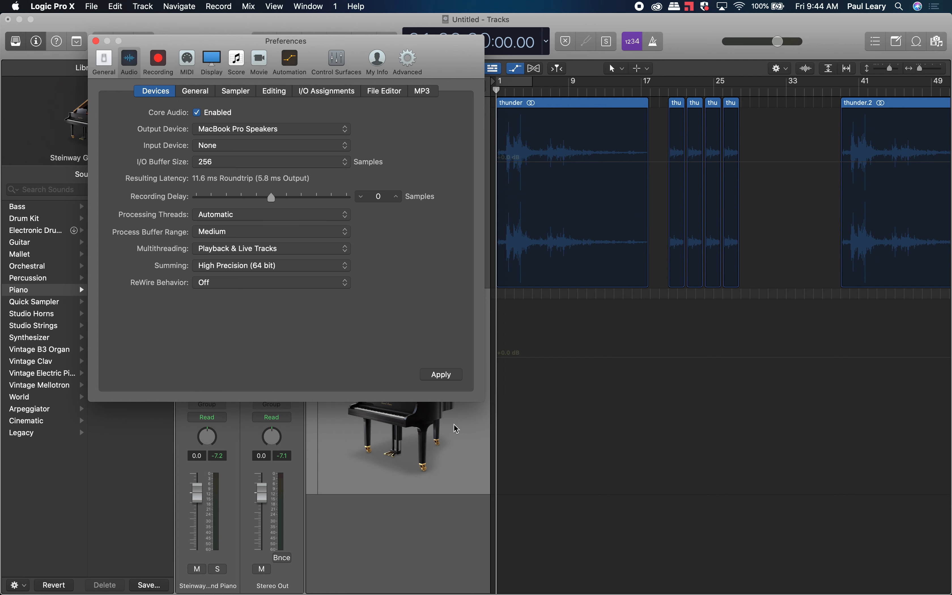
pyautogui.click(441, 375)
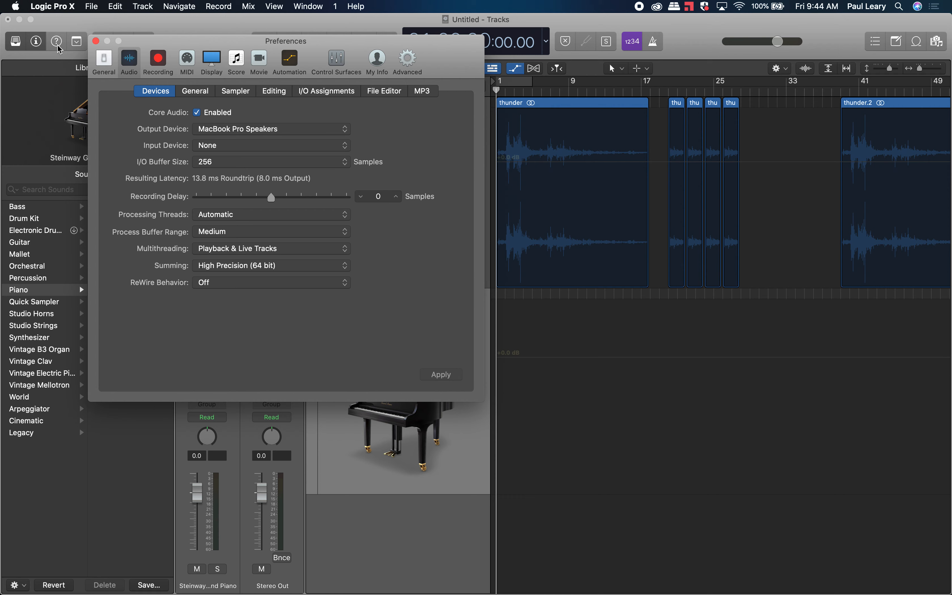
pyautogui.click(95, 41)
# Reopen Musical Typing, play a few Steinway Grand Piano notes to test the speaker output, and close its keyboard window.
pyautogui.press('super+k')
pyautogui.press('f')
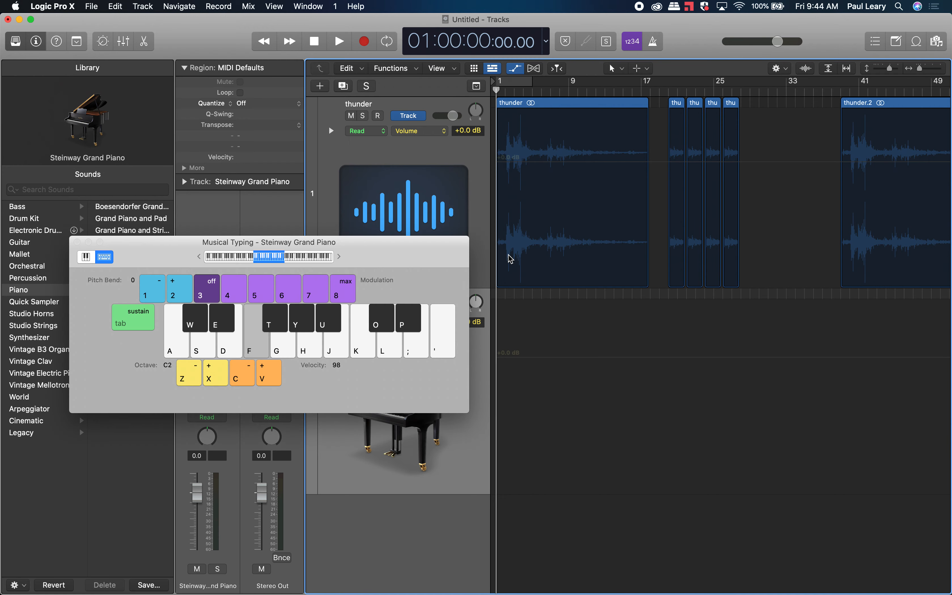
pyautogui.press('d')
pyautogui.press('a')
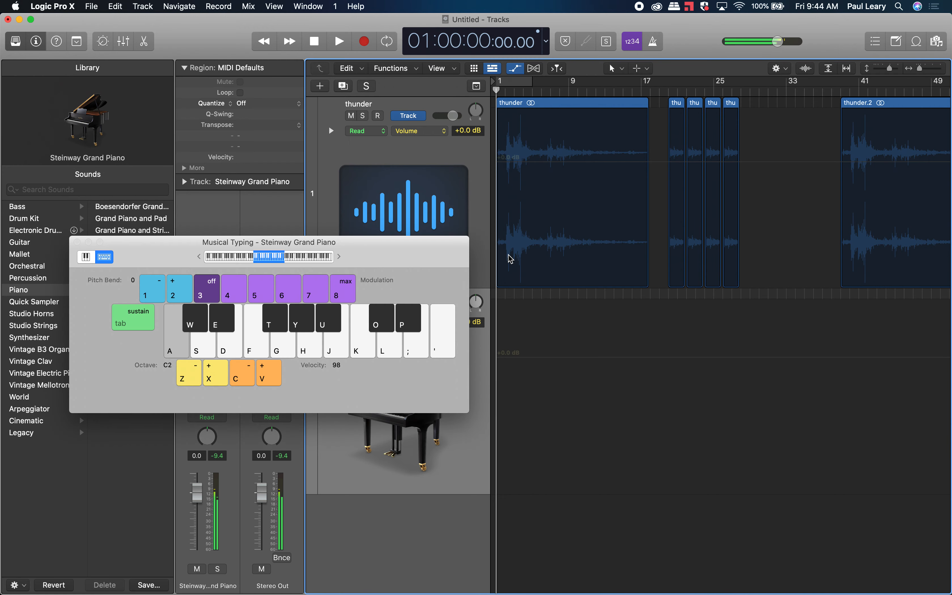
pyautogui.click(77, 242)
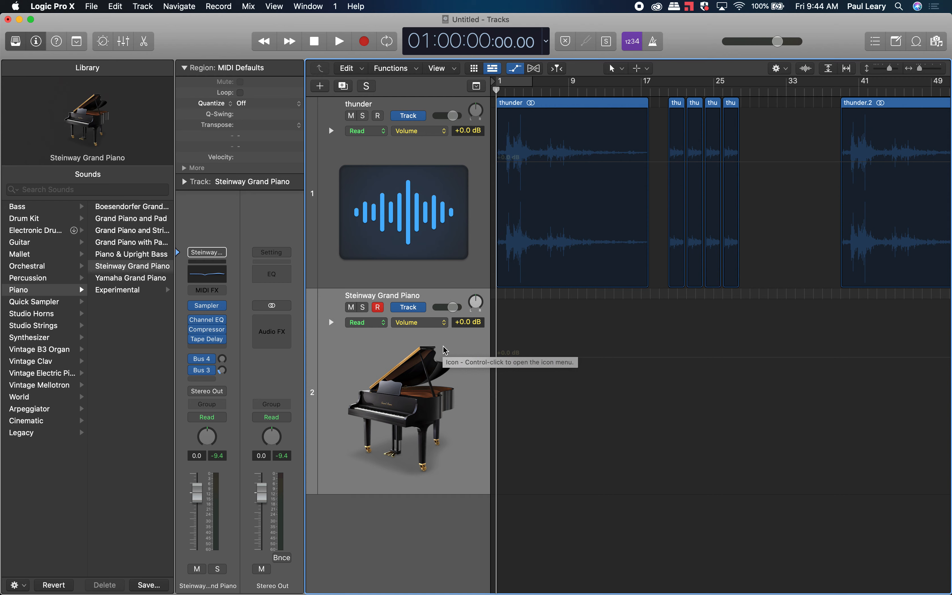
pyautogui.press('Return')
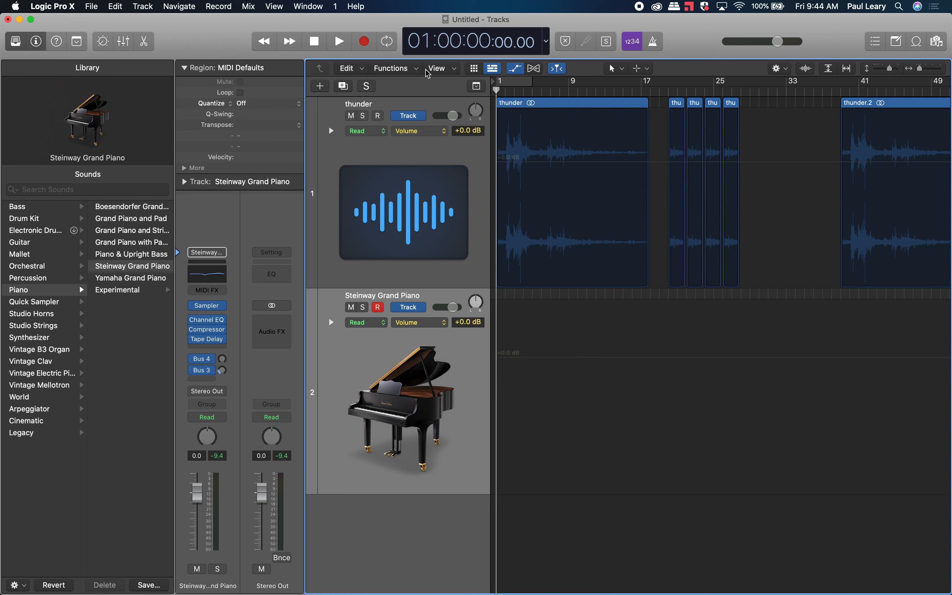
# Record a short phrase of notes on the Steinway Grand Piano track with Musical Typing, stop recording and close the keyboard window.
pyautogui.click(364, 41)
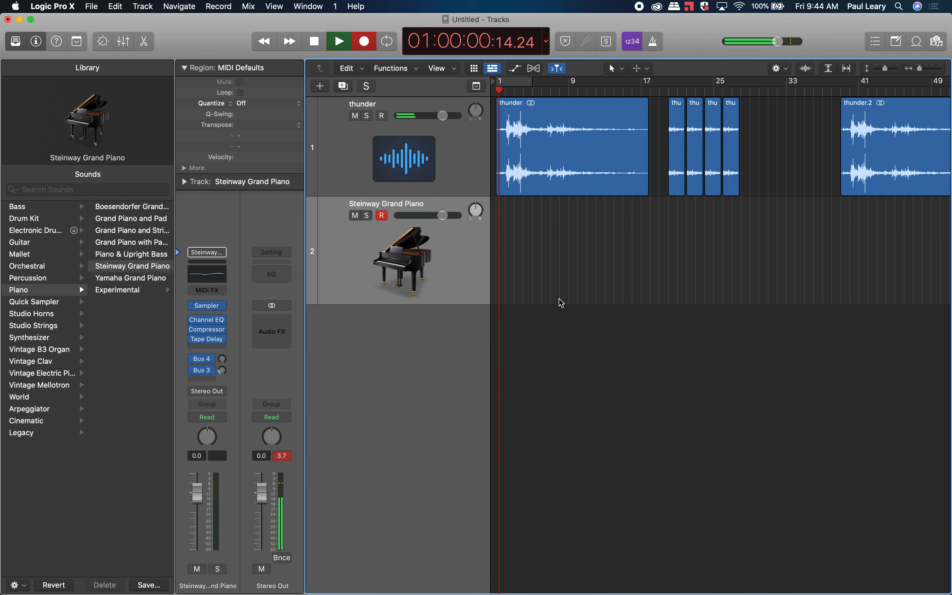
pyautogui.press('super+k')
pyautogui.press('f')
pyautogui.press('d')
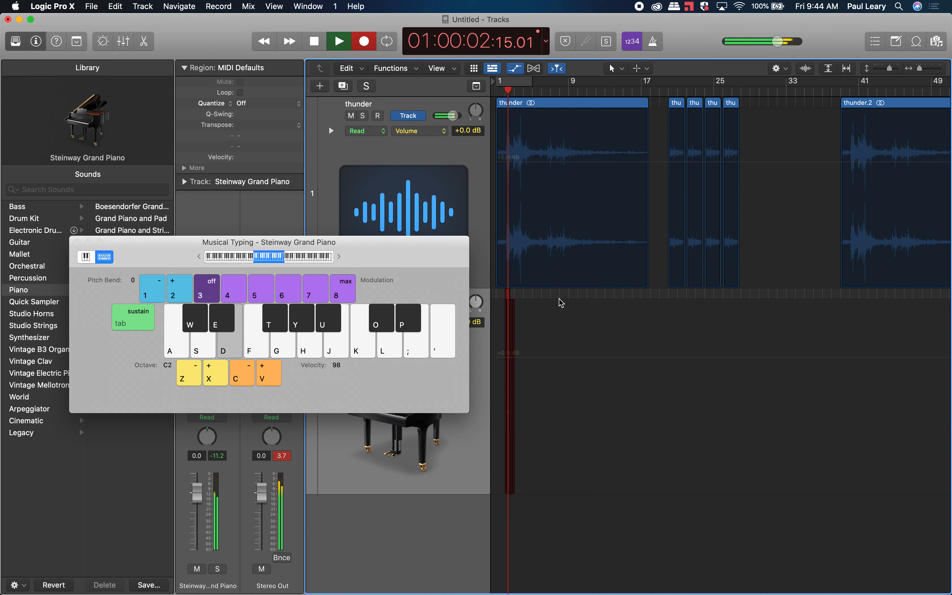
pyautogui.press('s')
pyautogui.press('l')
pyautogui.press('t')
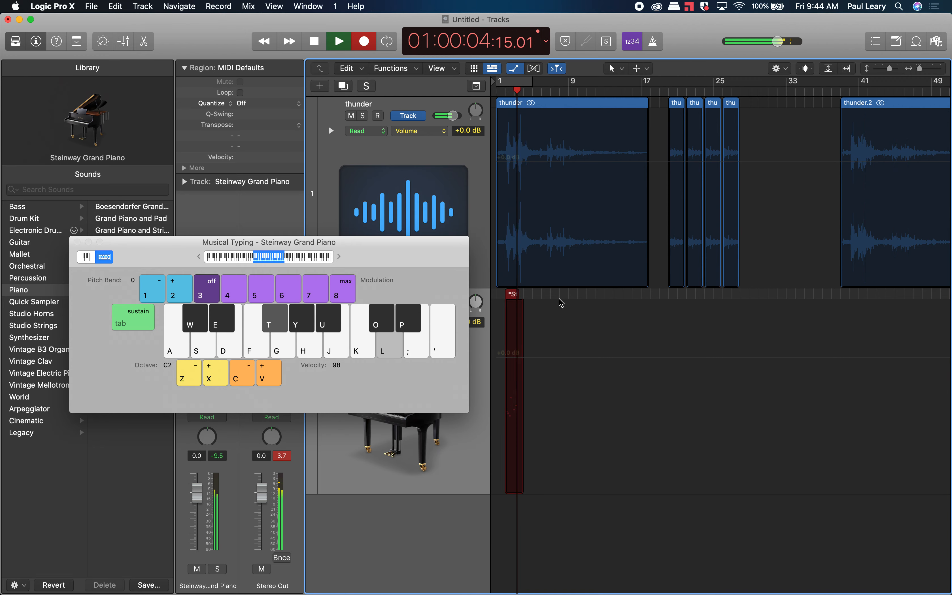
pyautogui.press('h')
pyautogui.press('e')
pyautogui.press('i')
pyautogui.press('y')
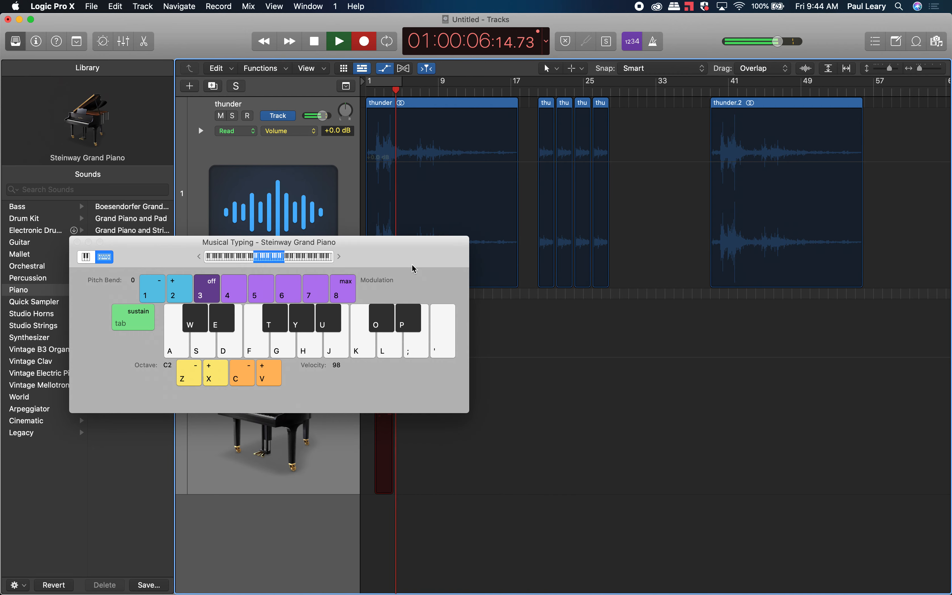
pyautogui.press('space')
pyautogui.click(77, 242)
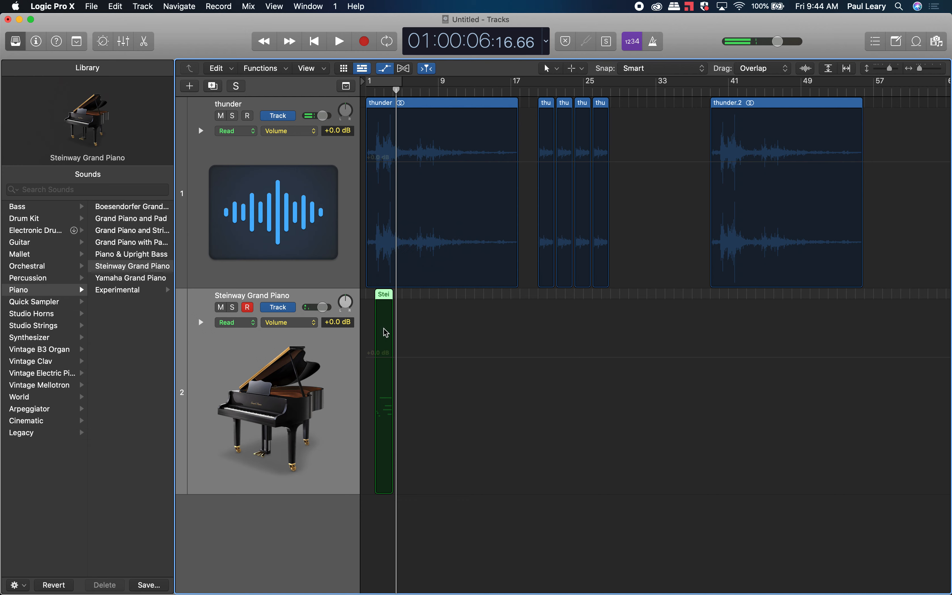
# In the Piano Roll, extend the long note beginning just before bar 3 slightly earlier in the recorded piano region, and close the editor.
pyautogui.press('z')
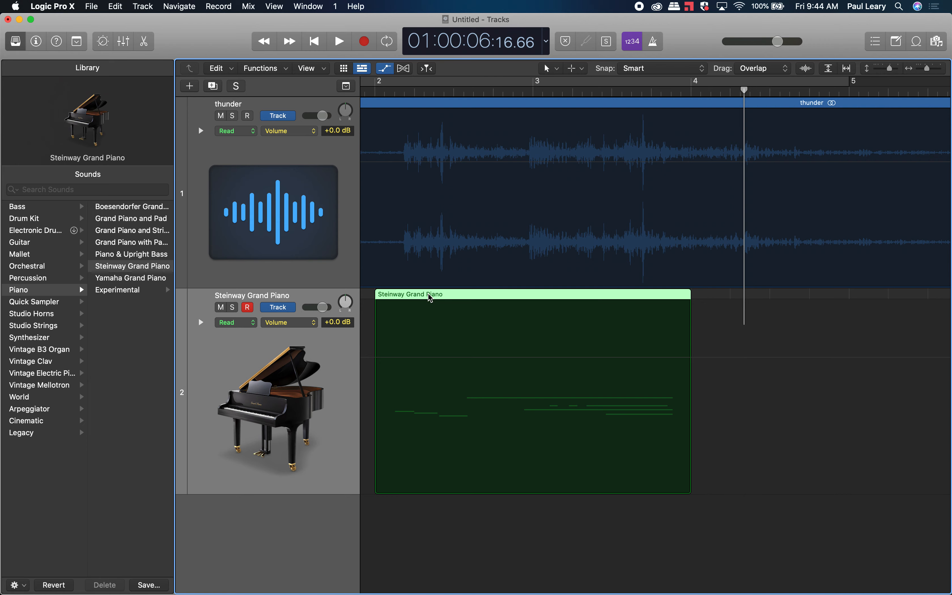
pyautogui.doubleClick(430, 298)
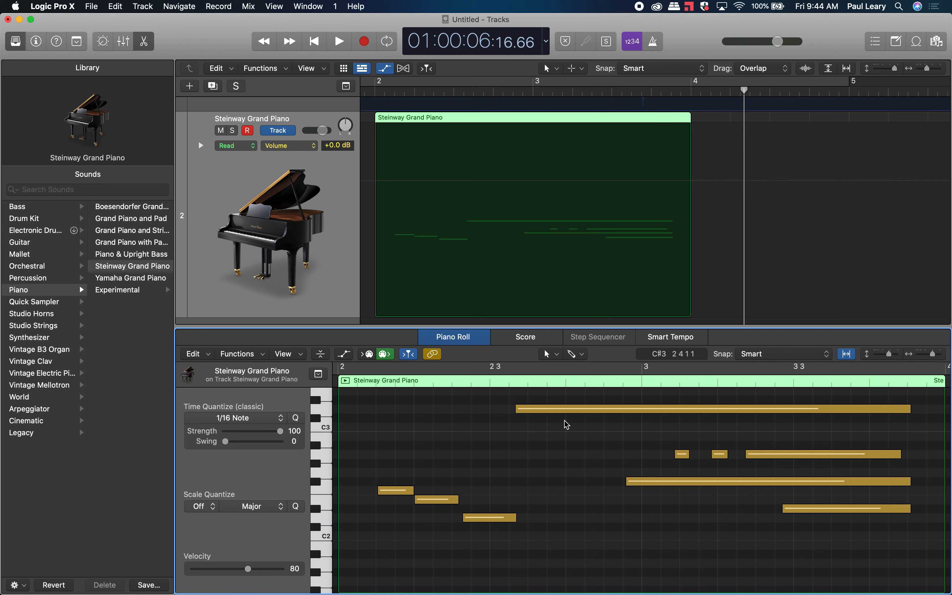
pyautogui.click(566, 412)
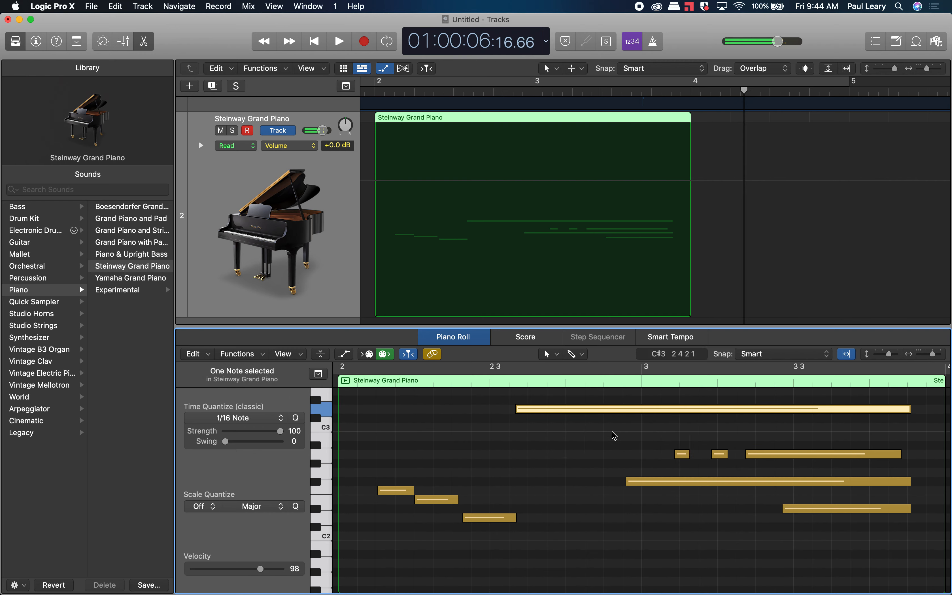
pyautogui.moveTo(630, 481)
pyautogui.mouseDown()
pyautogui.moveTo(702, 487)
pyautogui.moveTo(626, 484)
pyautogui.mouseUp()
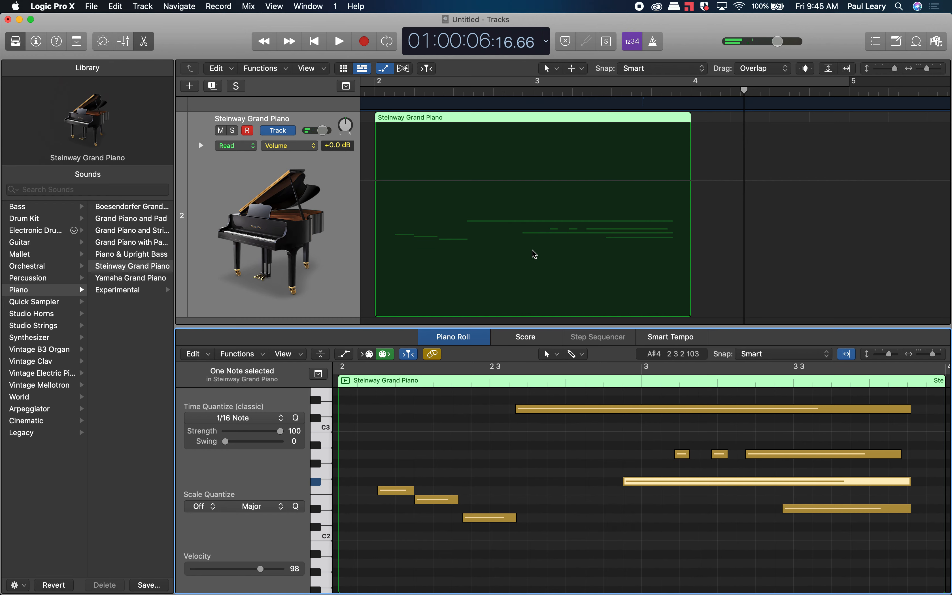
pyautogui.moveTo(440, 327); pyautogui.dragTo(450, 583)
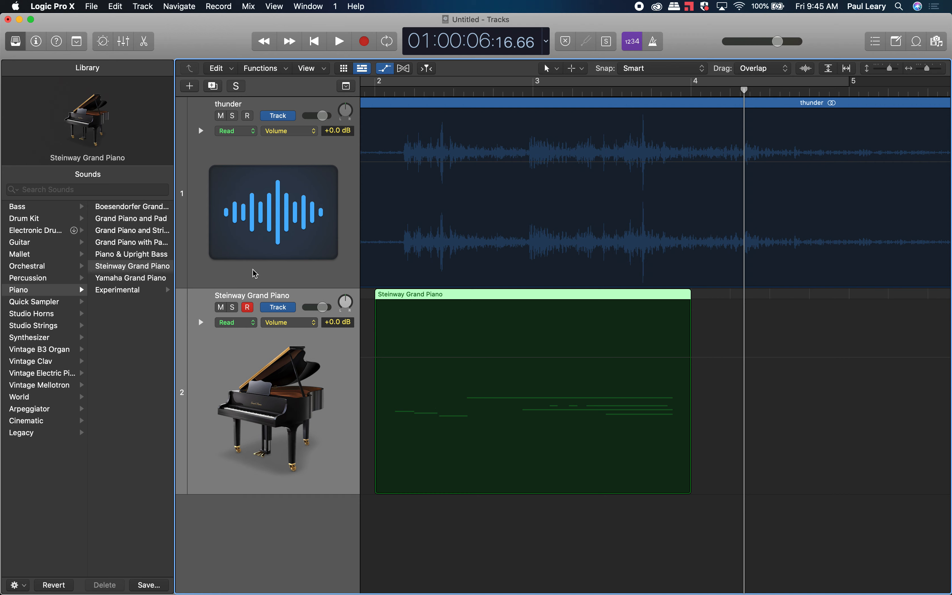
# Compare the Library sounds offered for the thunder and Steinway Grand Piano tracks, and show the Inspector.
pyautogui.moveTo(101, 88)
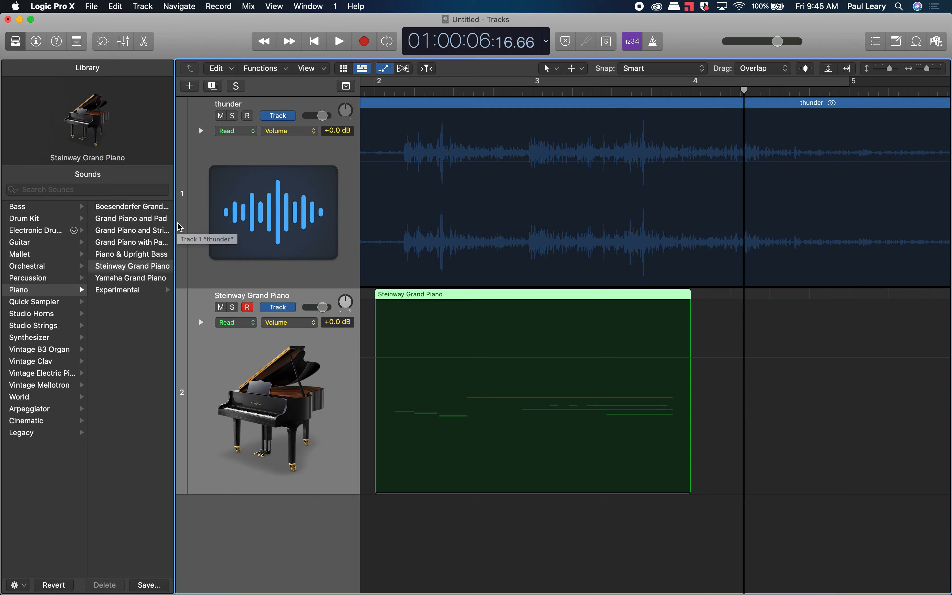
pyautogui.click(254, 144)
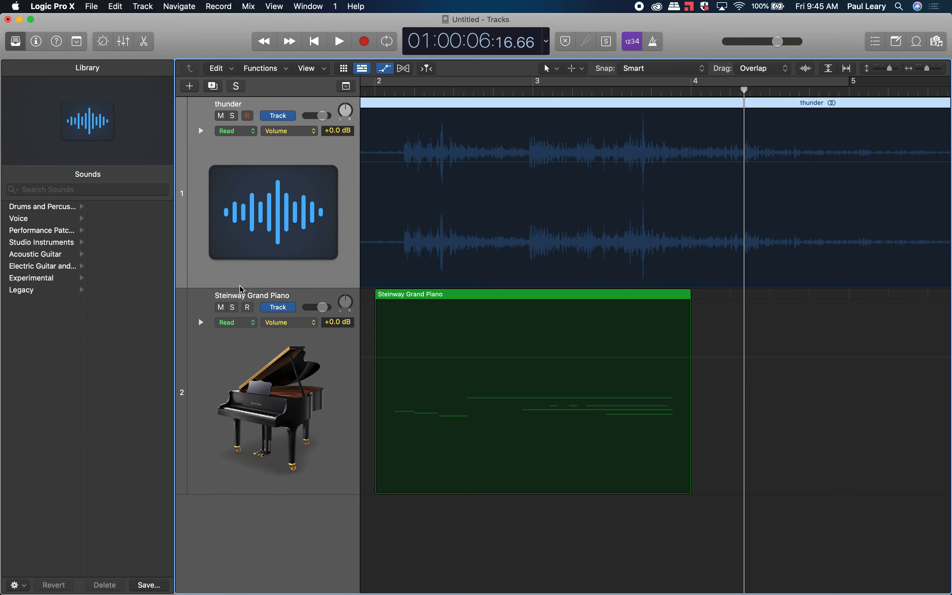
pyautogui.click(246, 352)
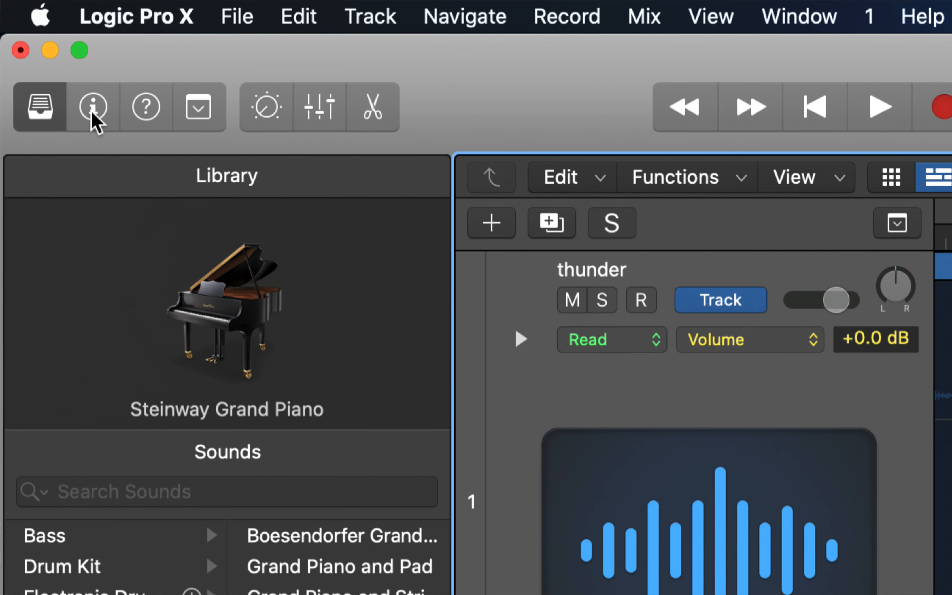
pyautogui.click(38, 40)
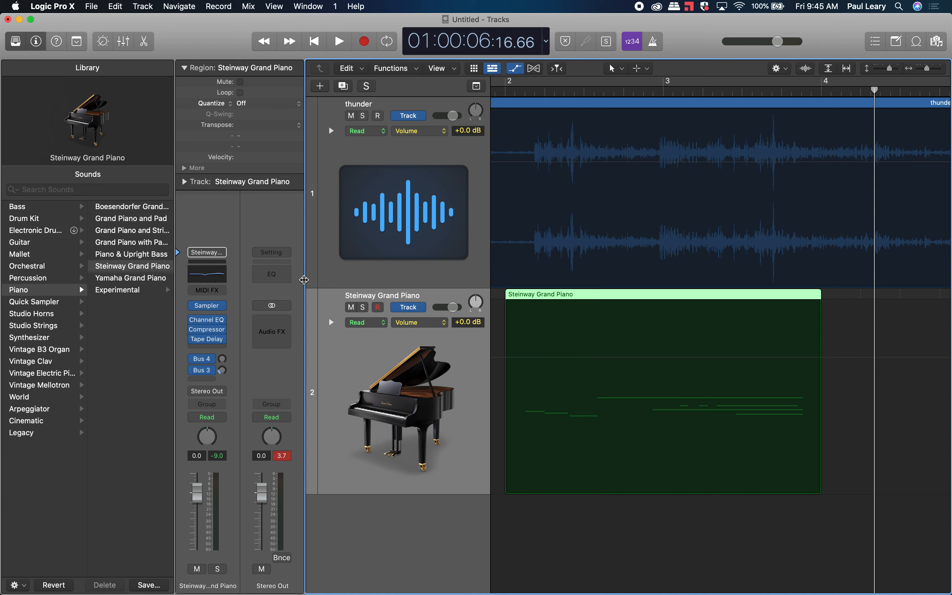
# Compare the channel strips of the thunder and Steinway Grand Piano tracks and view the audio effect plug-ins available for thunder.
pyautogui.click(391, 277)
pyautogui.click(382, 349)
pyautogui.click(361, 274)
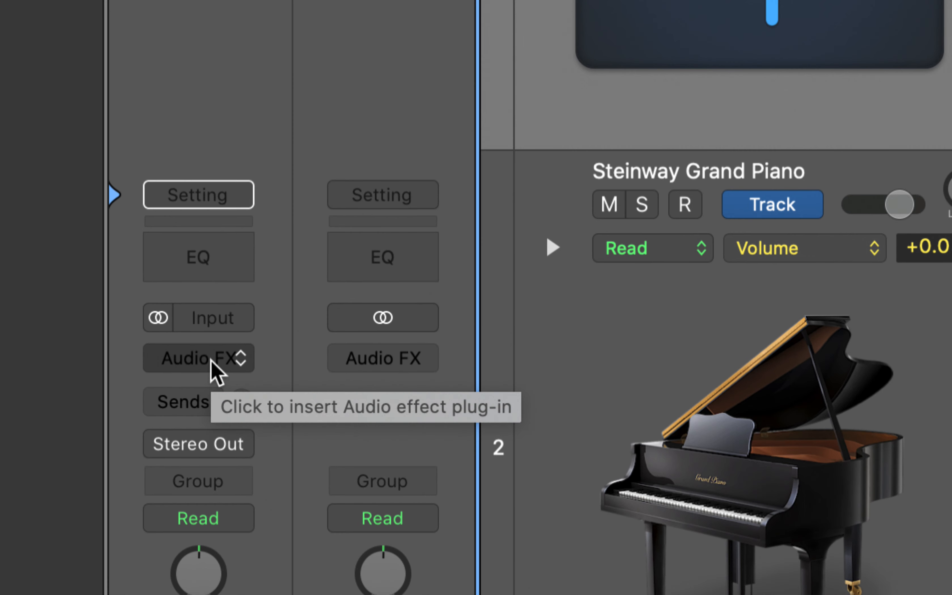
pyautogui.click(210, 359)
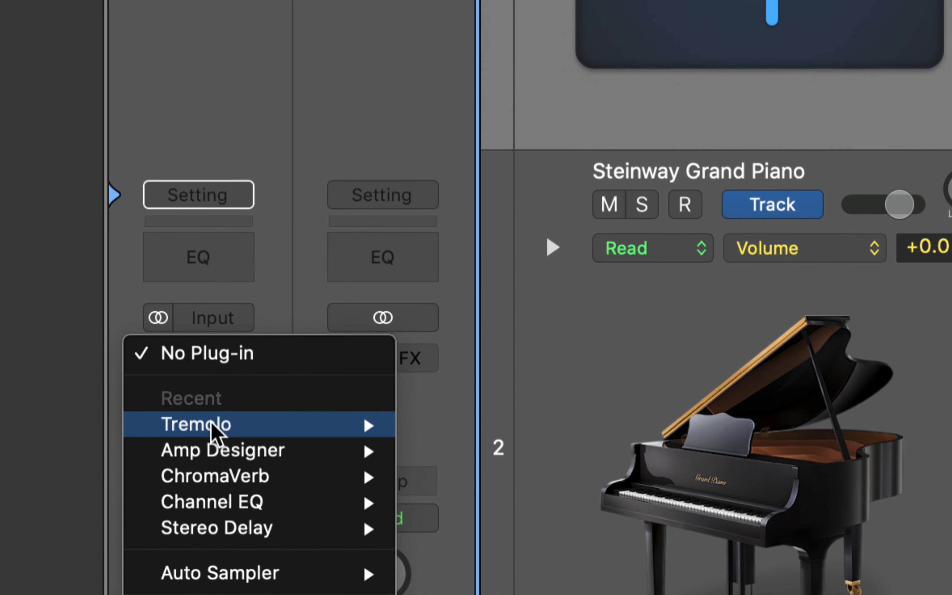
pyautogui.click(269, 291)
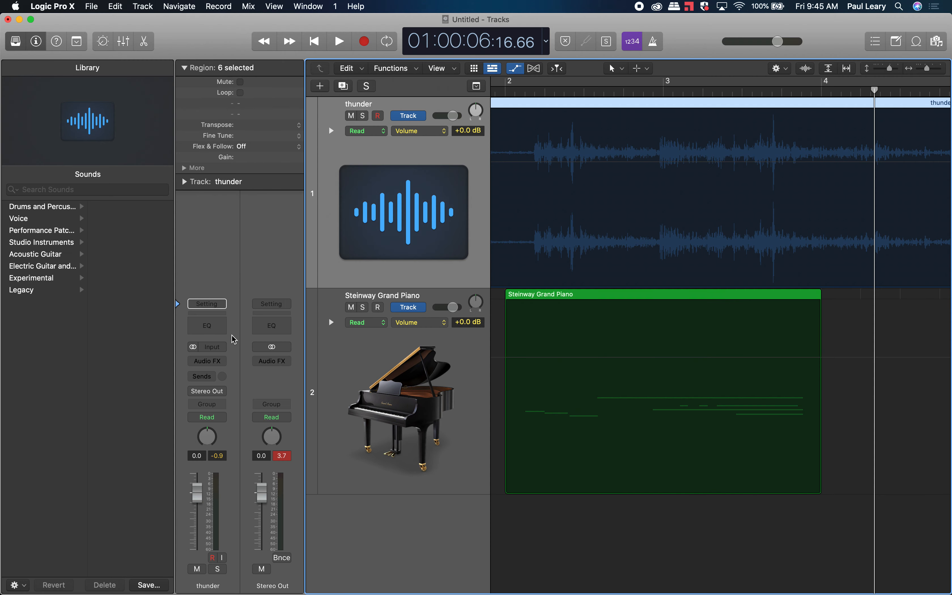
pyautogui.click(349, 367)
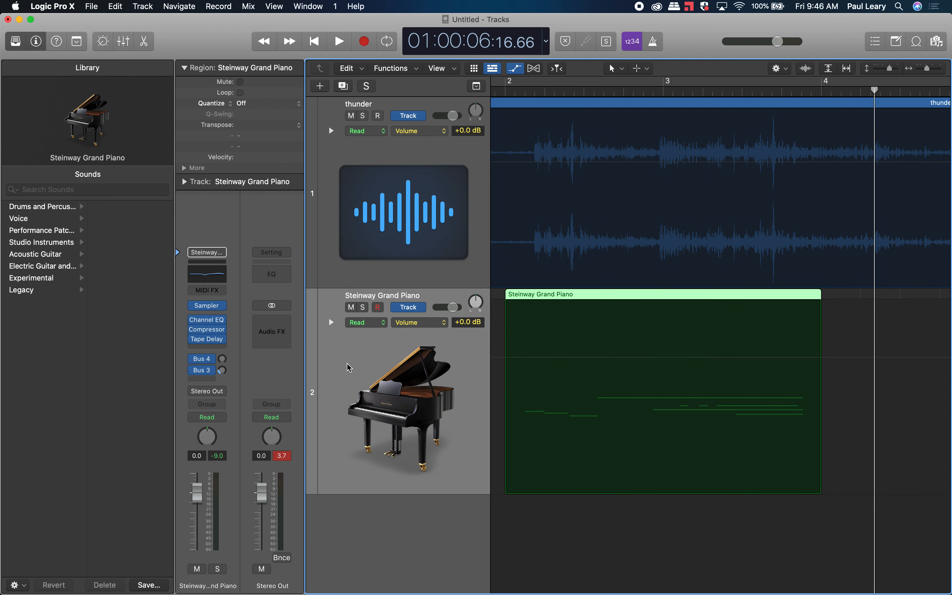
pyautogui.click(350, 274)
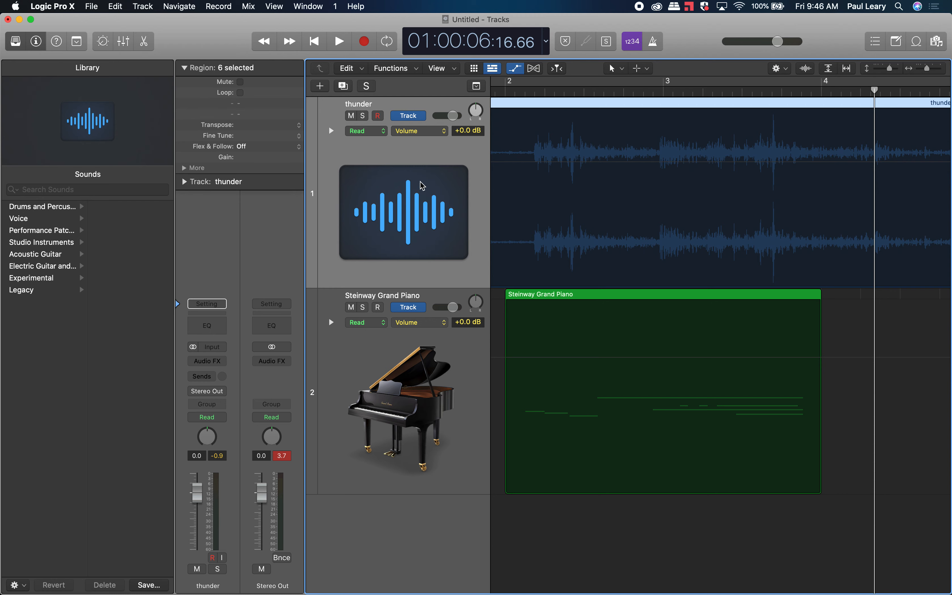
# Hide track automation, set the thunder track's pan to -1 and narrow the track headers slightly.
pyautogui.press('a')
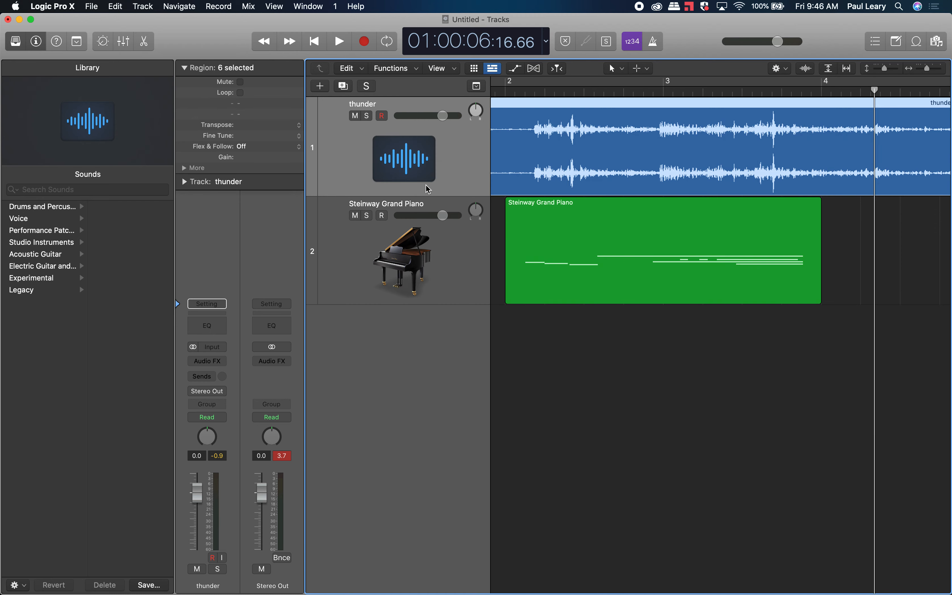
pyautogui.moveTo(475, 114)
pyautogui.mouseDown()
pyautogui.moveTo(475, 134)
pyautogui.moveTo(475, 103)
pyautogui.moveTo(478, 115)
pyautogui.mouseUp()
pyautogui.moveTo(491, 170)
pyautogui.mouseDown()
pyautogui.moveTo(419, 166)
pyautogui.moveTo(512, 164)
pyautogui.moveTo(460, 163)
pyautogui.moveTo(475, 167)
pyautogui.mouseUp()
# Lower the volume of the Steinway Grand Piano track and nudge its pan control.
pyautogui.moveTo(431, 215)
pyautogui.moveTo(425, 215)
pyautogui.mouseDown()
pyautogui.moveTo(388, 217)
pyautogui.moveTo(416, 215)
pyautogui.mouseUp()
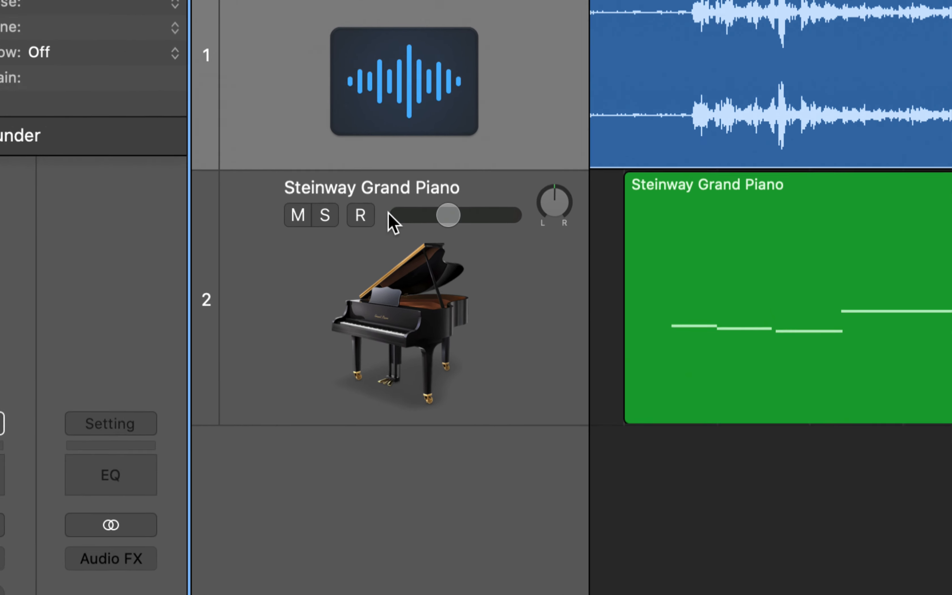
pyautogui.moveTo(444, 215); pyautogui.dragTo(437, 214)
pyautogui.moveTo(584, 213)
pyautogui.mouseDown()
pyautogui.moveTo(584, 203)
pyautogui.moveTo(584, 222)
pyautogui.moveTo(585, 212)
pyautogui.mouseUp()
# Try the mute, solo and record-enable controls on the Steinway Grand Piano track, turning mute and solo back off.
pyautogui.click(302, 216)
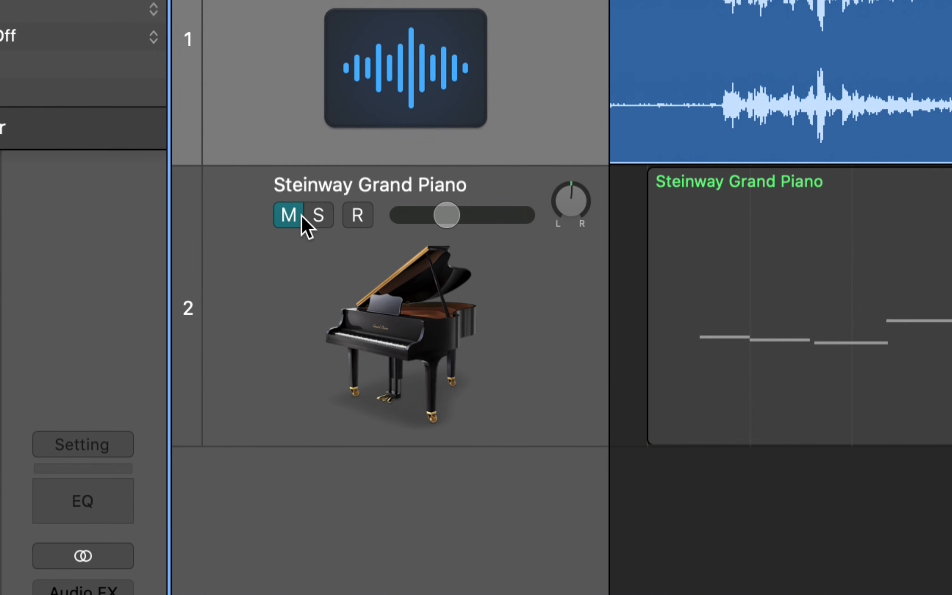
pyautogui.click(318, 216)
pyautogui.click(318, 215)
pyautogui.click(288, 216)
pyautogui.click(358, 217)
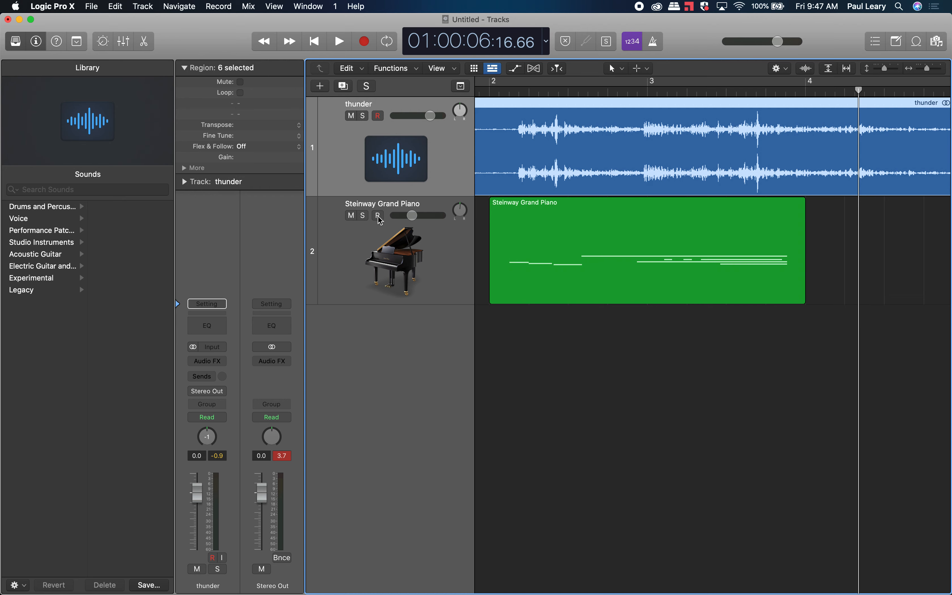
# Start a Save As for the project and exclude sampler, Alchemy, Ultrabeat and Space Designer data, keeping only audio files copied.
pyautogui.press('super+Left')
pyautogui.press('super+Left')
pyautogui.click(91, 6)
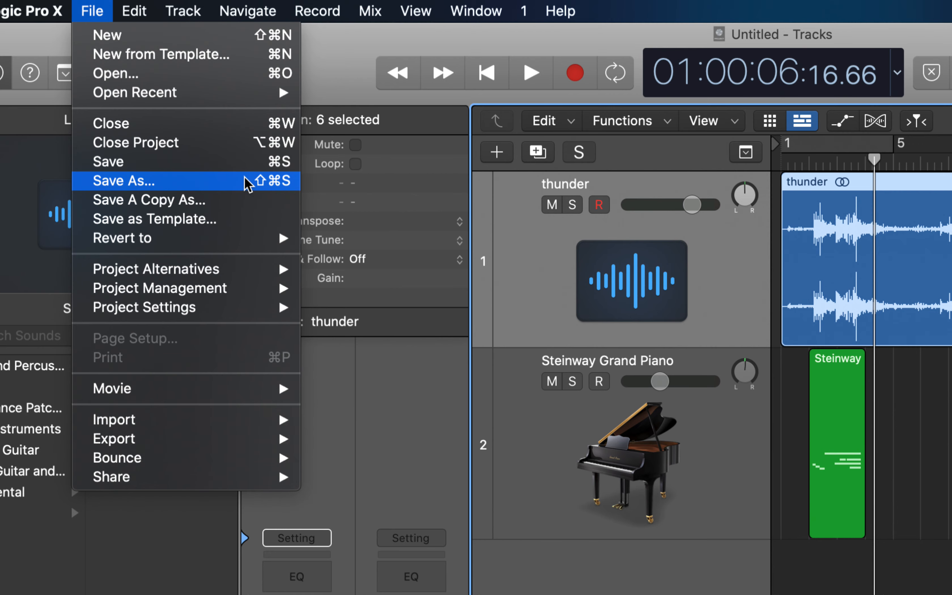
pyautogui.click(128, 181)
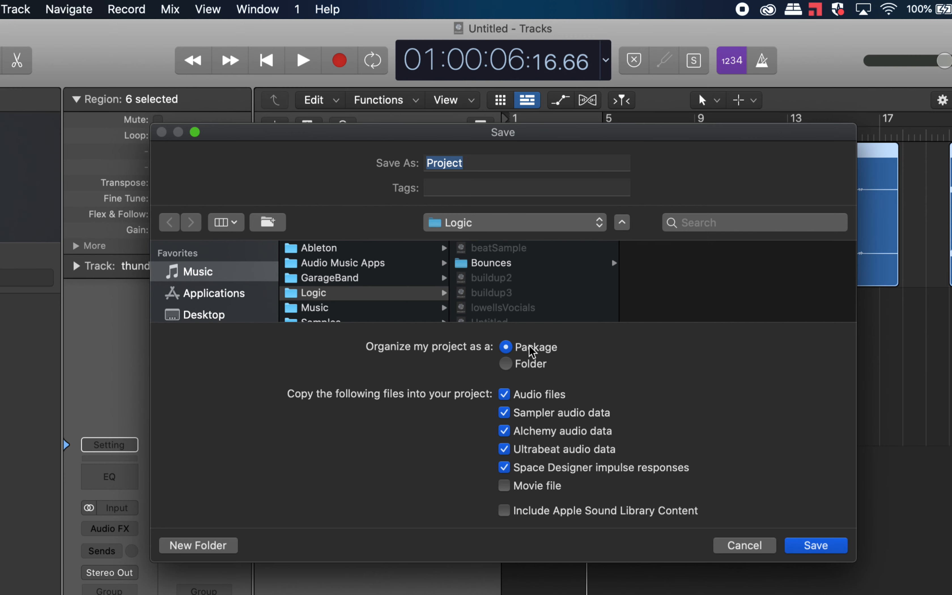
pyautogui.click(504, 413)
pyautogui.click(505, 430)
pyautogui.click(504, 449)
pyautogui.click(504, 467)
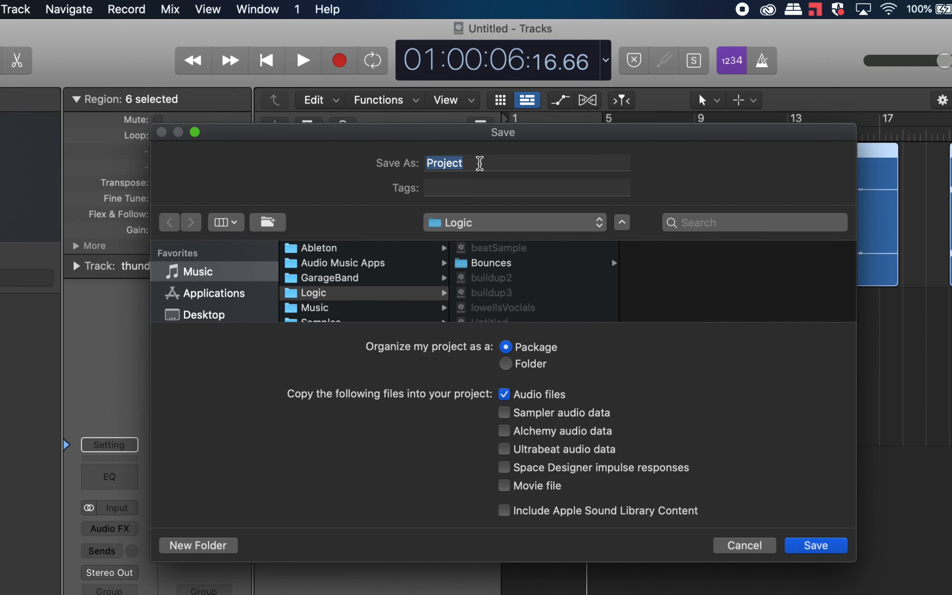
# Try project file names combining a person's name with "music" or "assignment1", and cancel the save.
pyautogui.write('sally_')
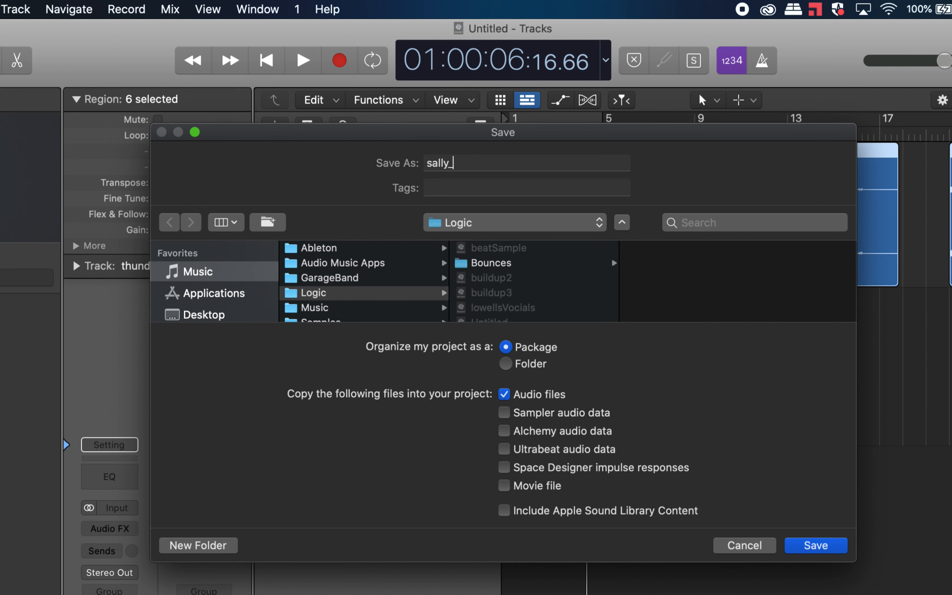
pyautogui.write('music')
pyautogui.press('BackSpace')
pyautogui.press('BackSpace')
pyautogui.press('BackSpace')
pyautogui.press('BackSpace')
pyautogui.press('BackSpace')
pyautogui.write('assignment1')
pyautogui.press('BackSpace')
pyautogui.press('BackSpace')
pyautogui.press('BackSpace')
pyautogui.press('BackSpace')
pyautogui.press('BackSpace')
pyautogui.press('BackSpace')
pyautogui.press('BackSpace')
pyautogui.press('BackSpace')
pyautogui.press('BackSpace')
pyautogui.press('BackSpace')
pyautogui.press('BackSpace')
pyautogui.press('BackSpace')
pyautogui.press('BackSpace')
pyautogui.press('BackSpace')
pyautogui.press('BackSpace')
pyautogui.press('BackSpace')
pyautogui.press('BackSpace')
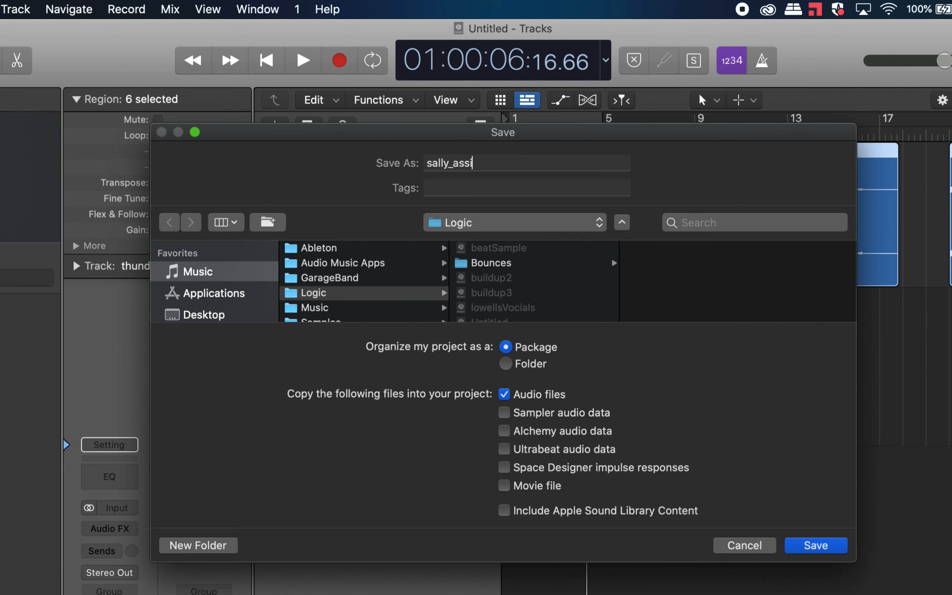
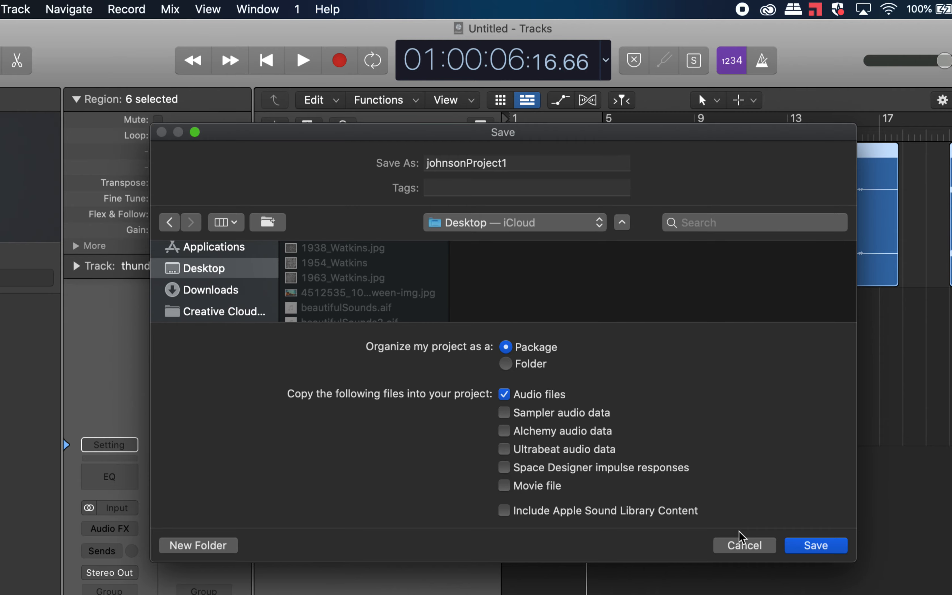
pyautogui.click(742, 545)
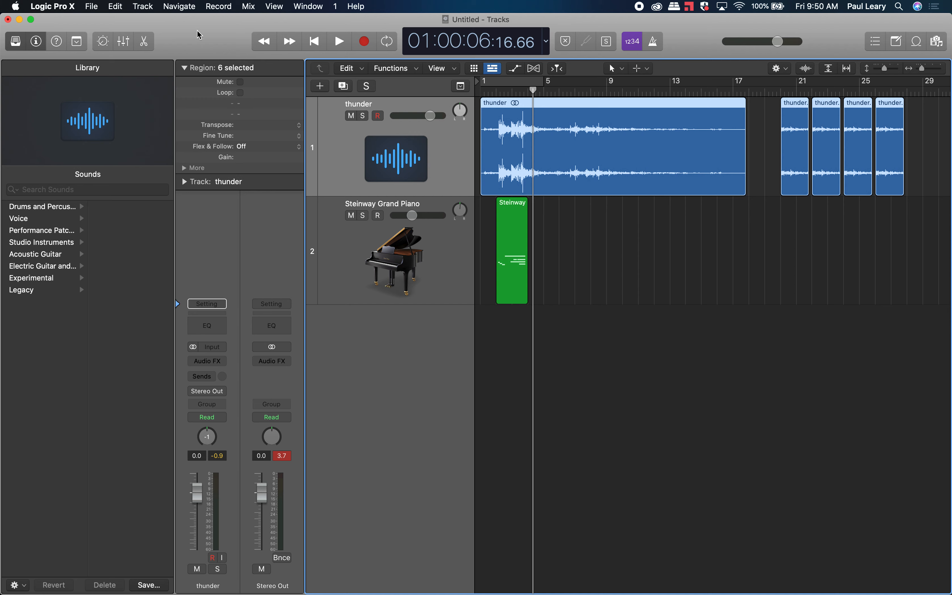
# Open the Audio preferences.
pyautogui.click(91, 6)
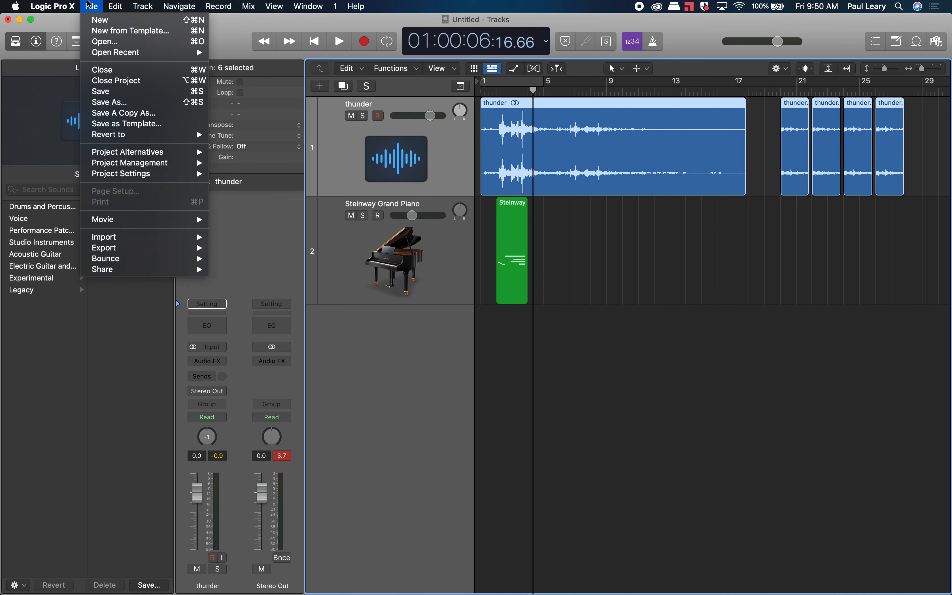
pyautogui.moveTo(106, 55)
pyautogui.moveTo(53, 6)
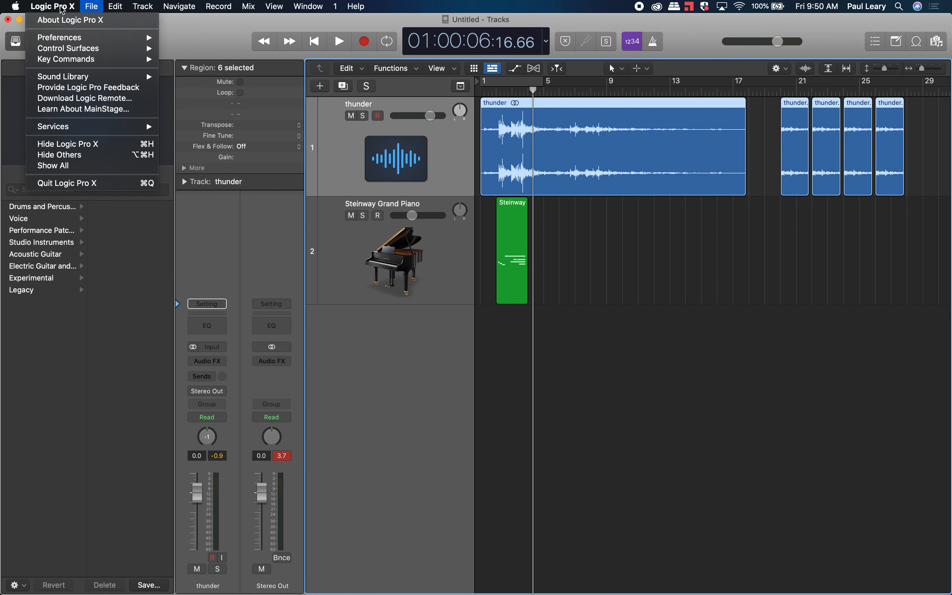
pyautogui.moveTo(81, 38)
pyautogui.click(196, 49)
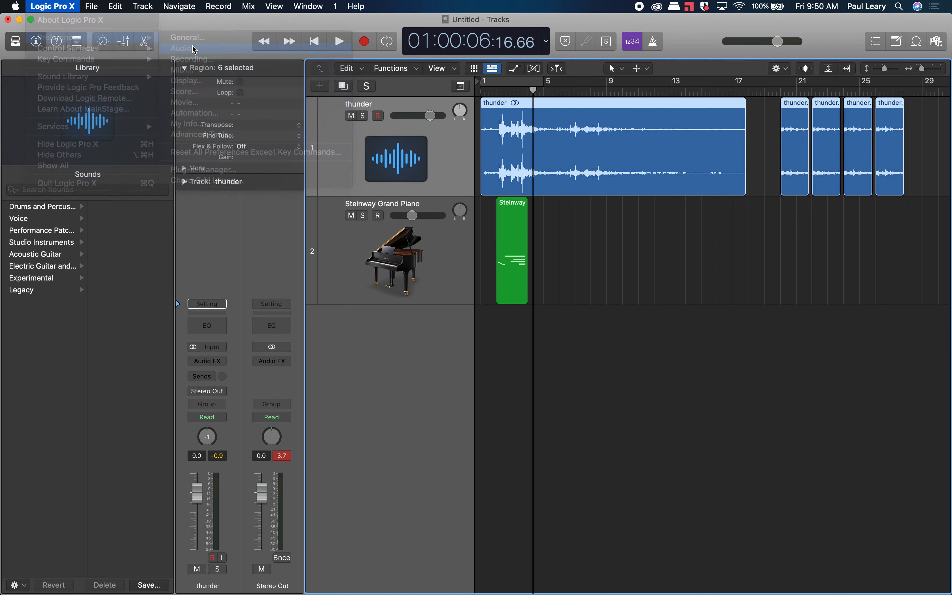
# Turn off Show Advanced Tools in the Advanced preferences and close the preferences.
pyautogui.click(61, 7)
pyautogui.moveTo(62, 39)
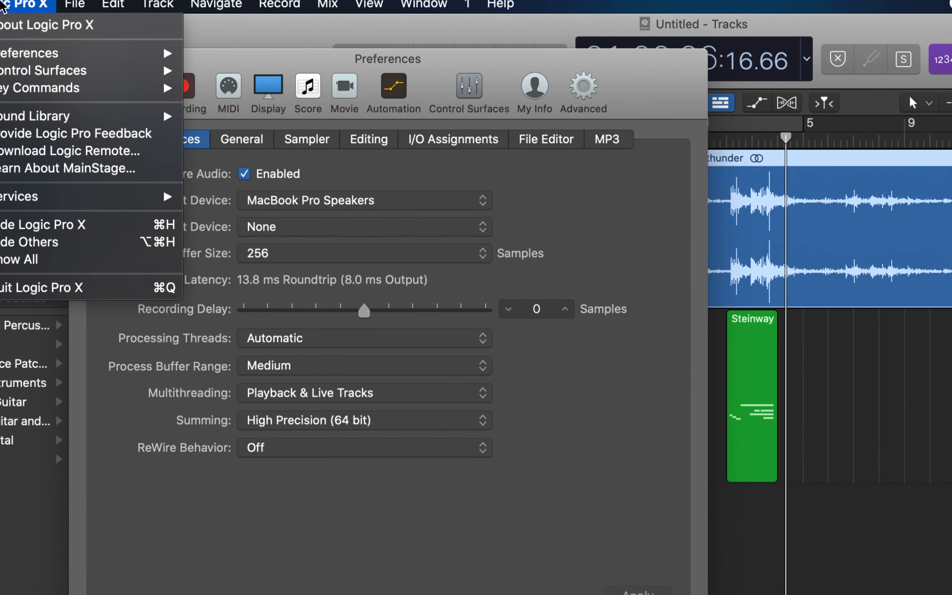
pyautogui.moveTo(71, 59)
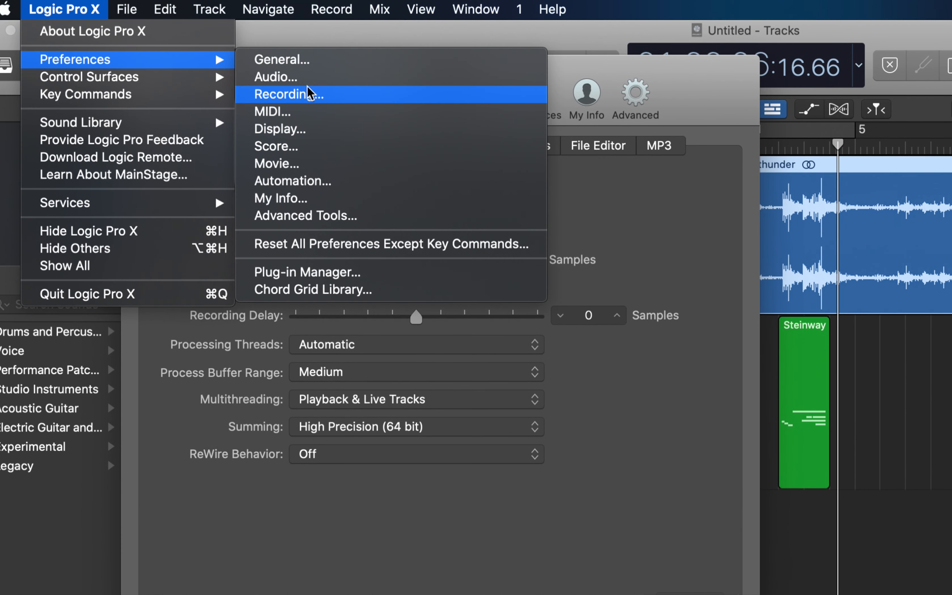
pyautogui.click(303, 214)
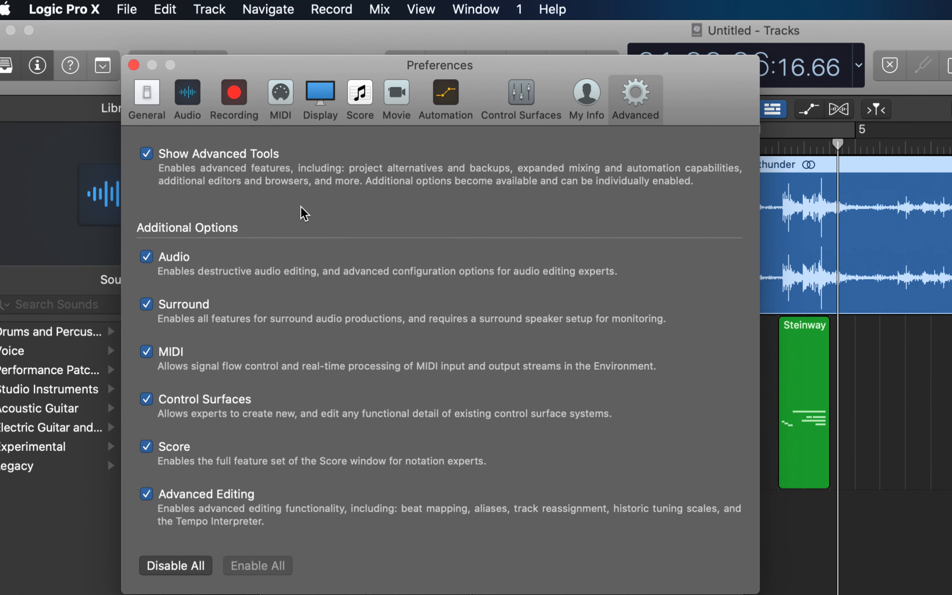
pyautogui.click(146, 152)
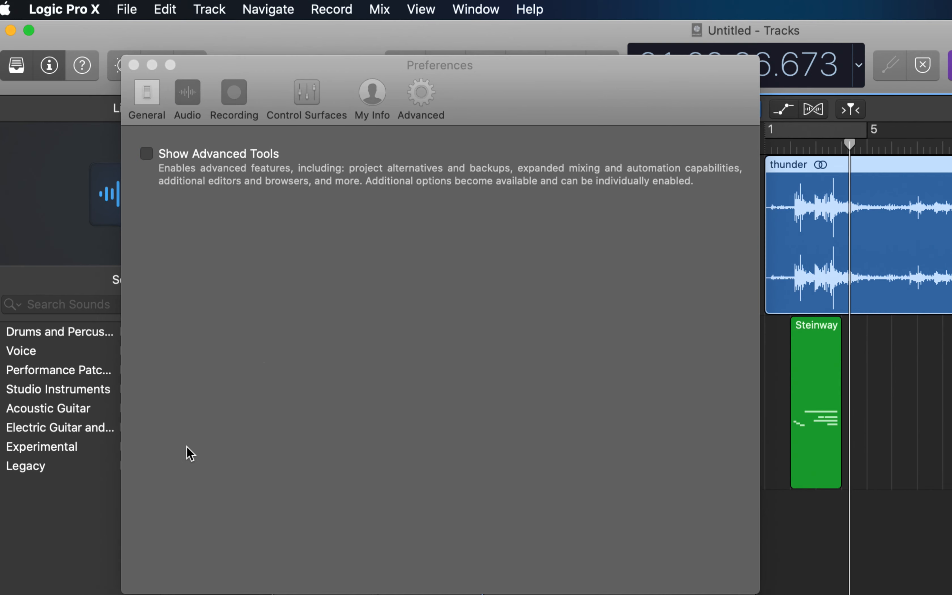
pyautogui.click(134, 65)
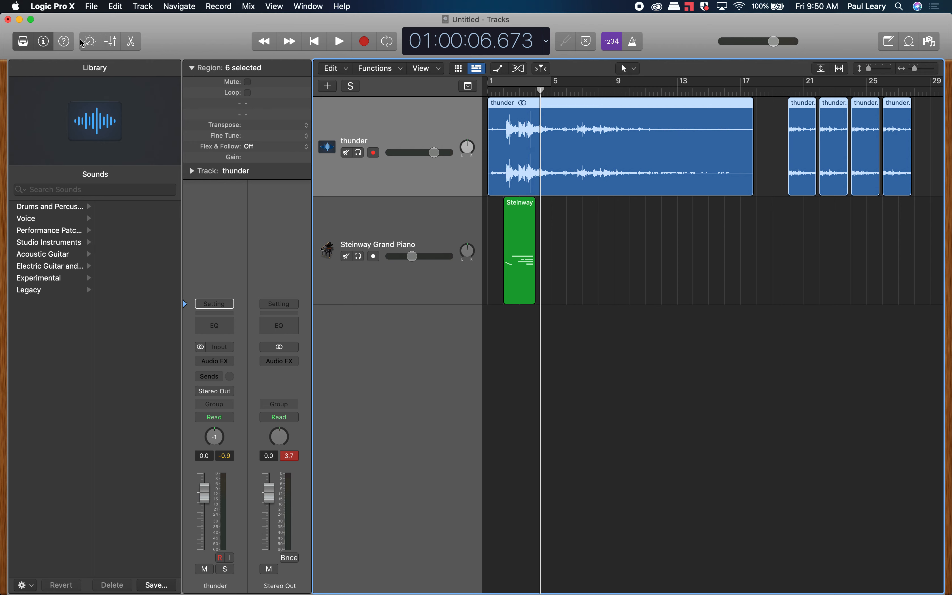
# Show the Quick Help area, view its description of the Quick Help control, and hide it again.
pyautogui.click(64, 42)
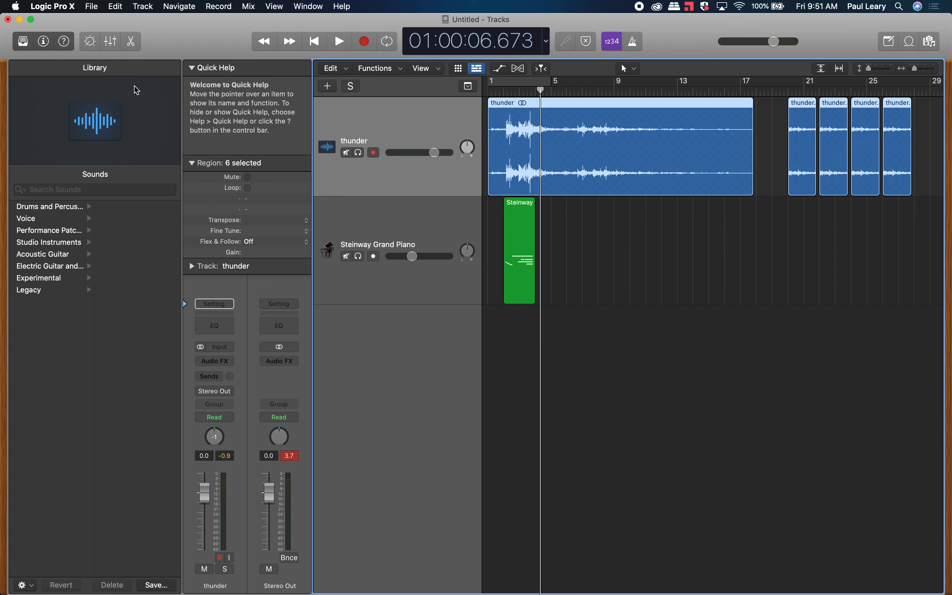
pyautogui.click(64, 42)
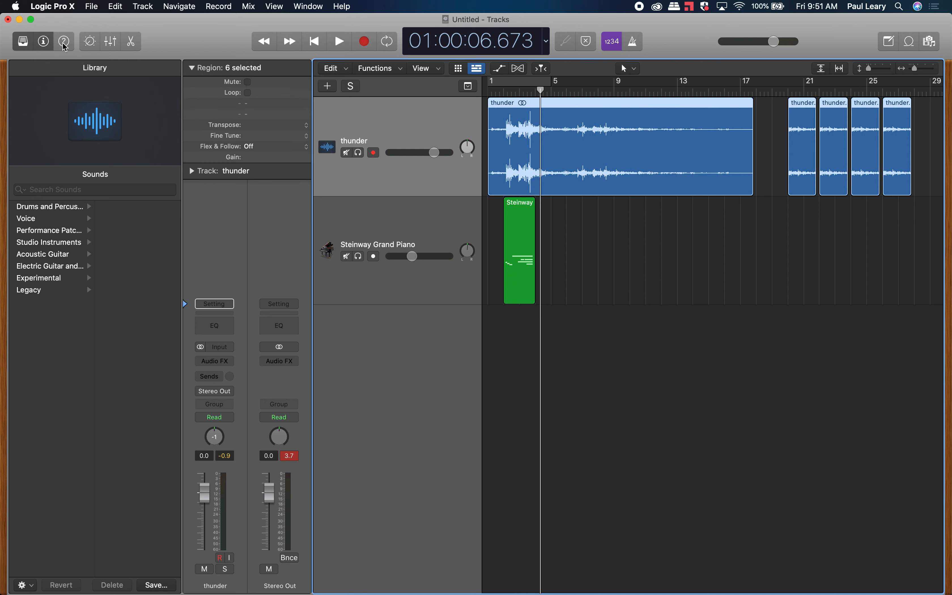
pyautogui.click(64, 43)
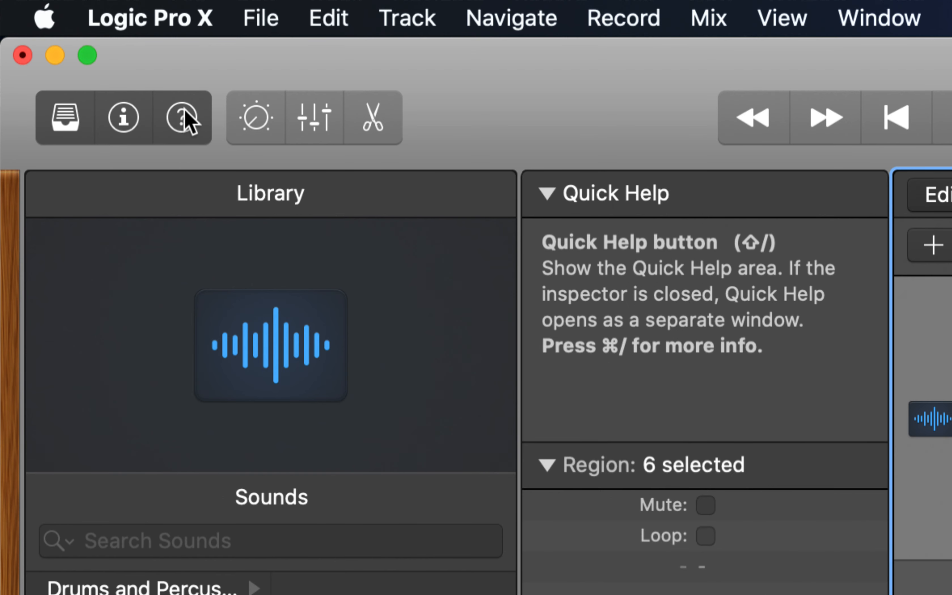
pyautogui.click(176, 121)
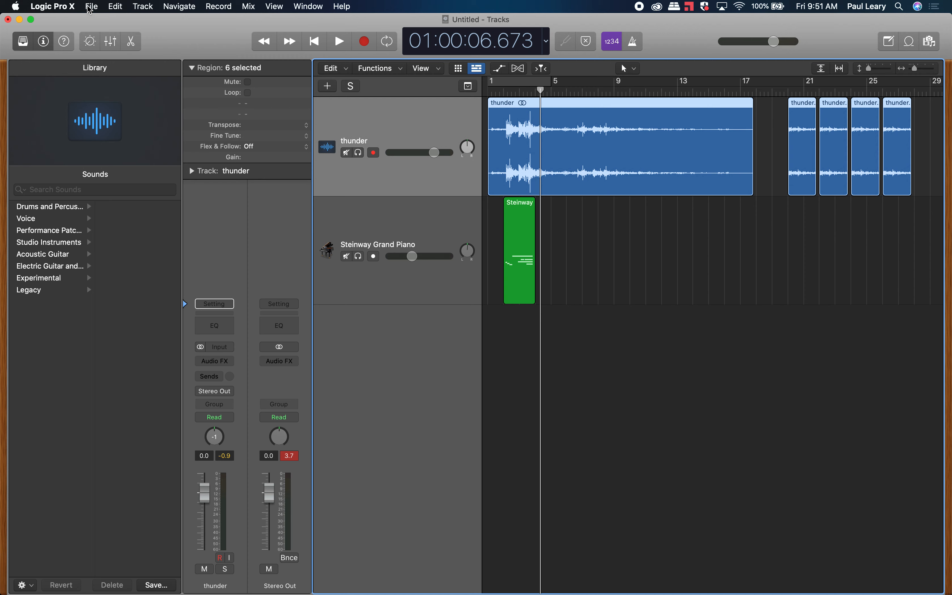
# Turn Show Advanced Tools back on in the Advanced preferences and close the preferences.
pyautogui.click(53, 11)
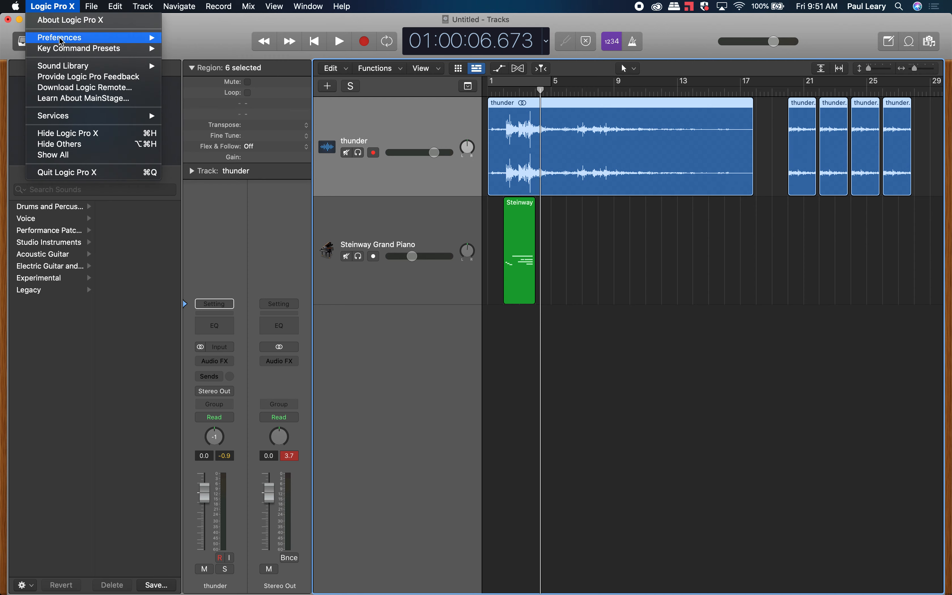
pyautogui.moveTo(146, 37)
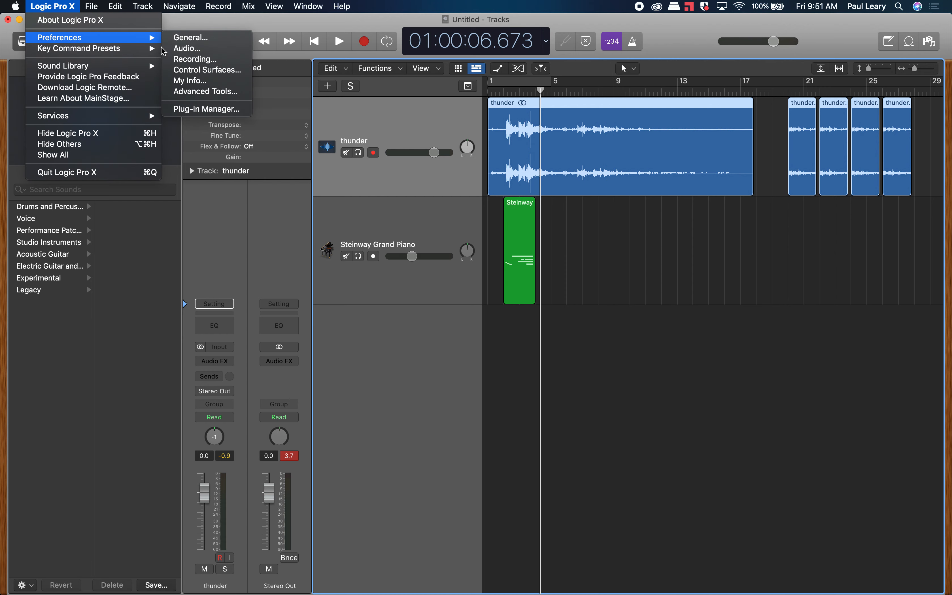
pyautogui.click(189, 91)
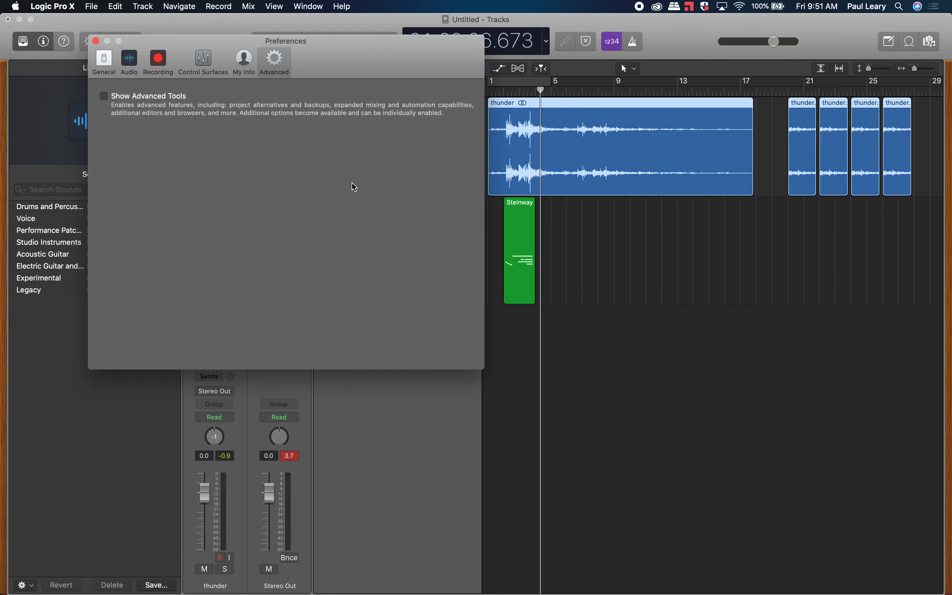
pyautogui.click(105, 99)
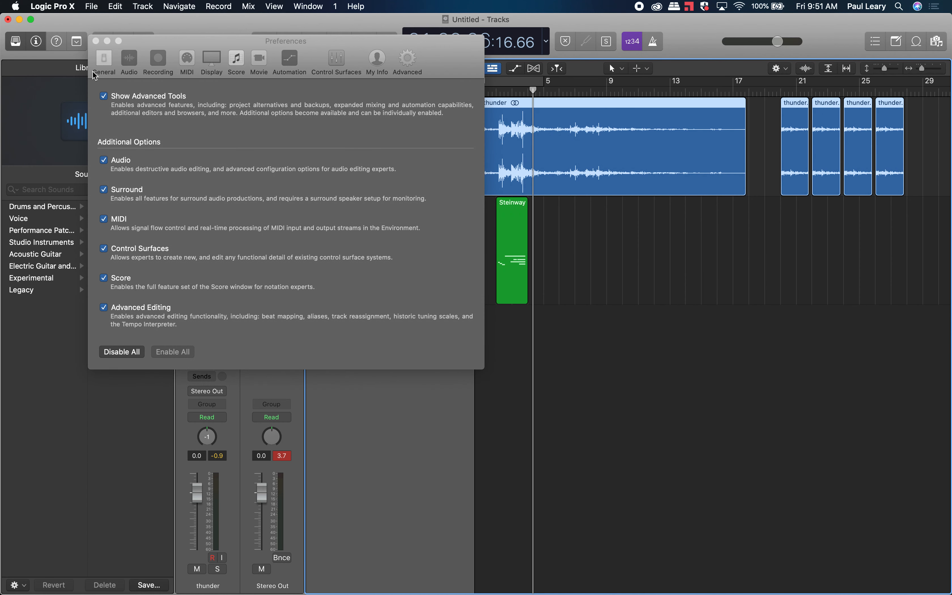
pyautogui.click(96, 41)
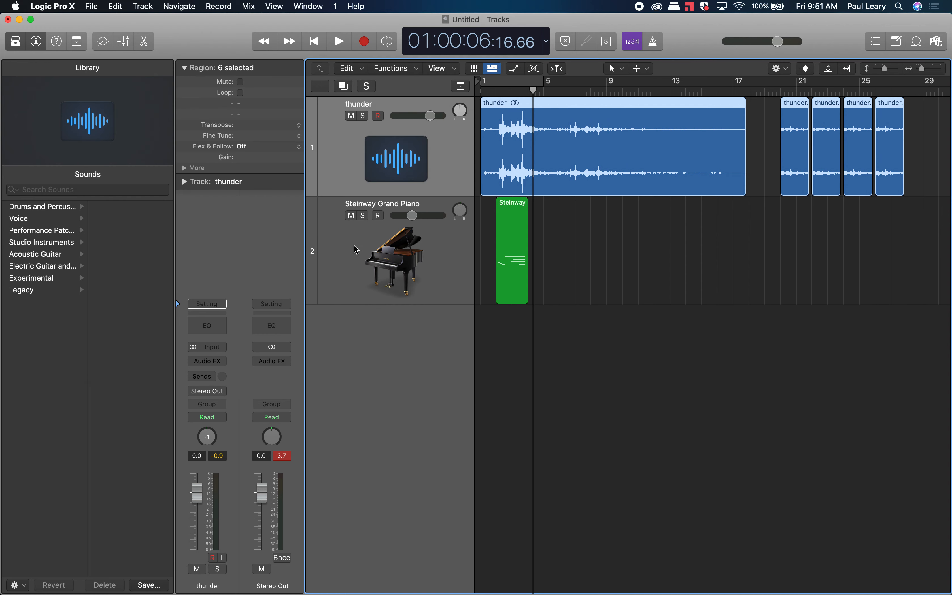
# Deselect all regions and return the playhead to the start of the project.
pyautogui.click(564, 355)
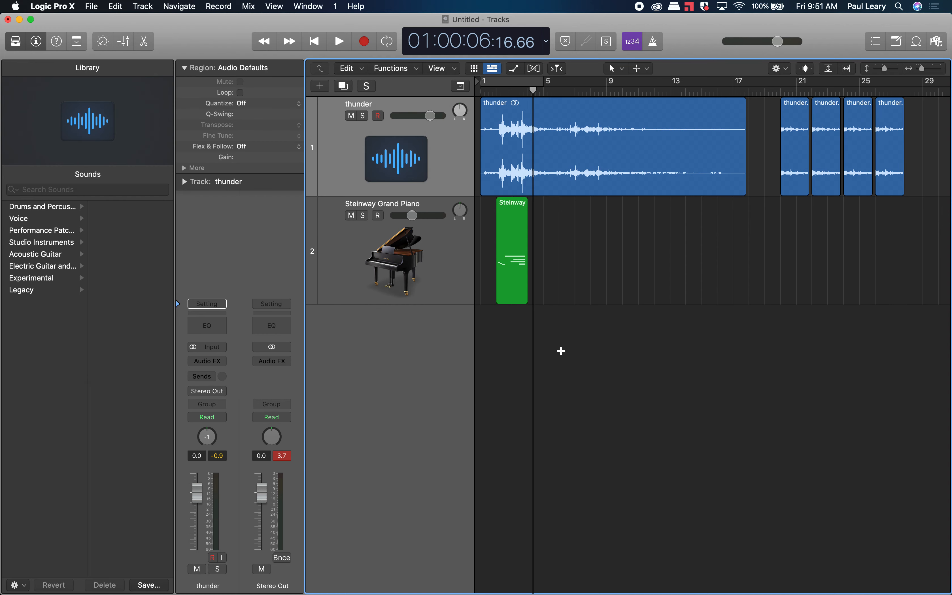
pyautogui.press('super+Left')
pyautogui.press('super+Left')
pyautogui.press('super+Left')
pyautogui.press('super+Right')
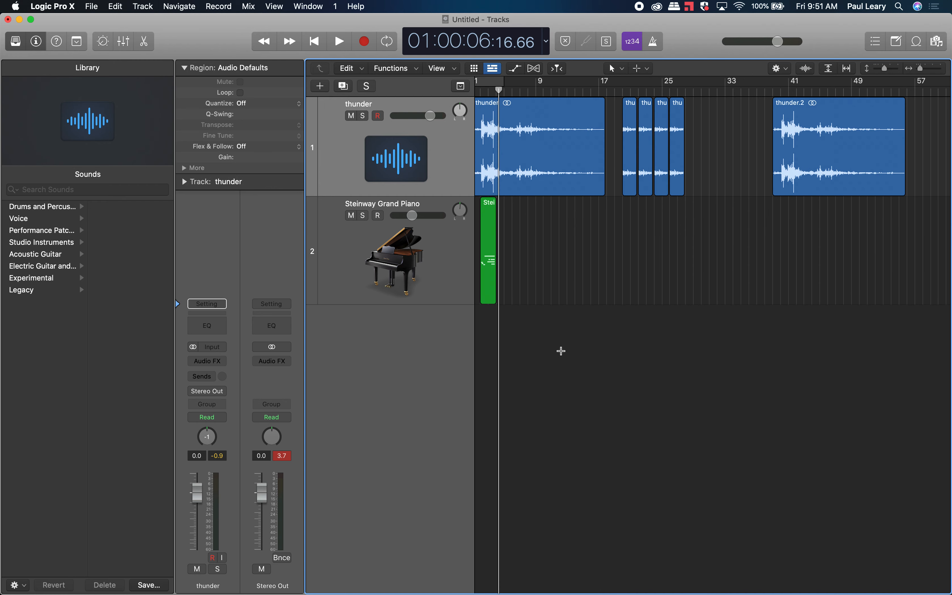
pyautogui.press('Return')
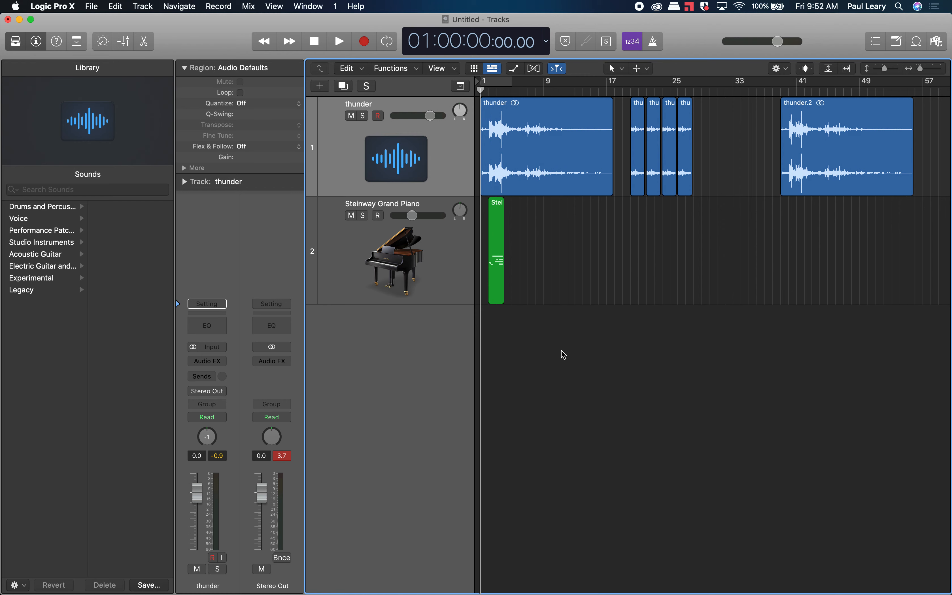
pyautogui.scroll(2, 555, 298)
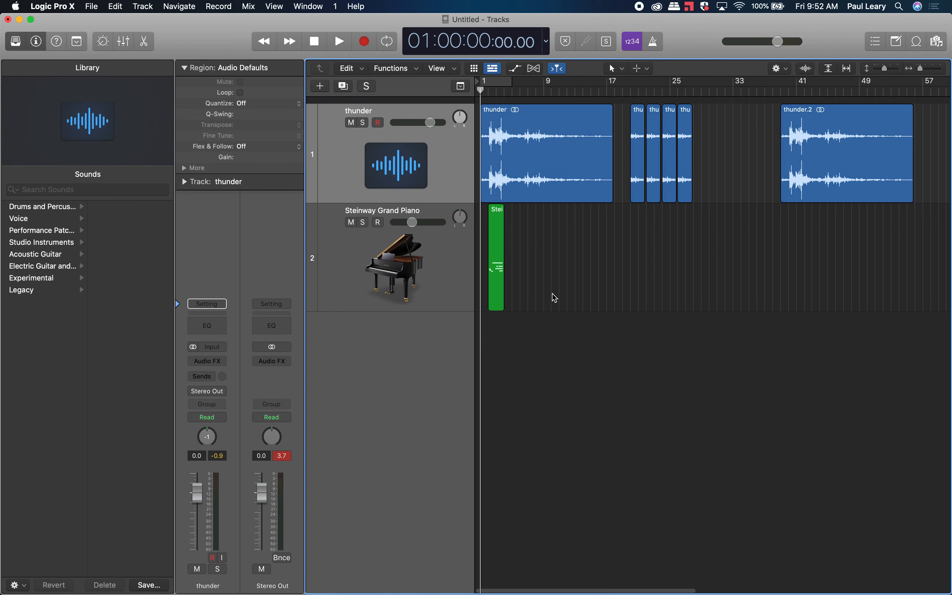